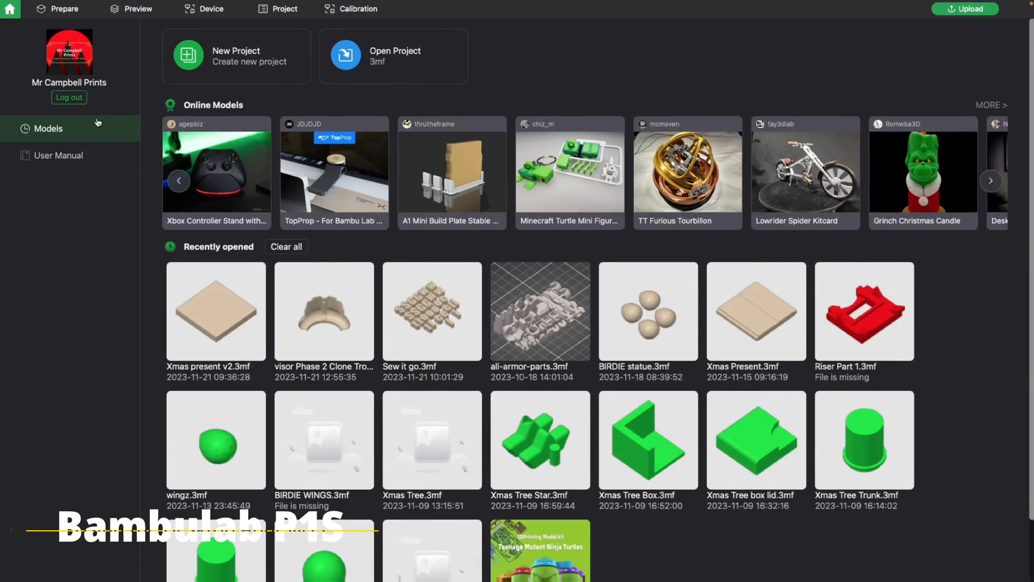
Browse the user manual articles, then return to the models home page.
click(45, 153)
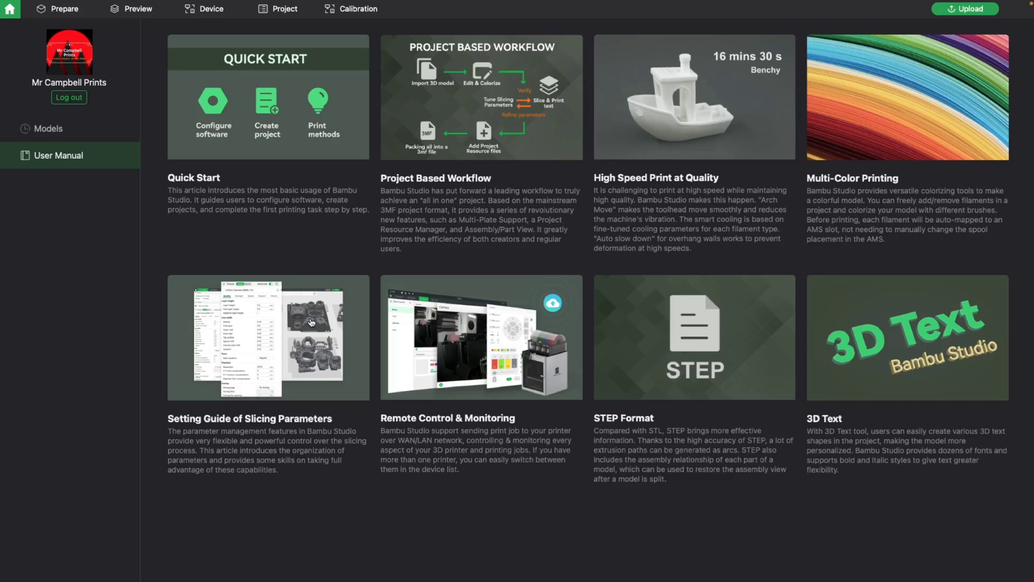
click(49, 131)
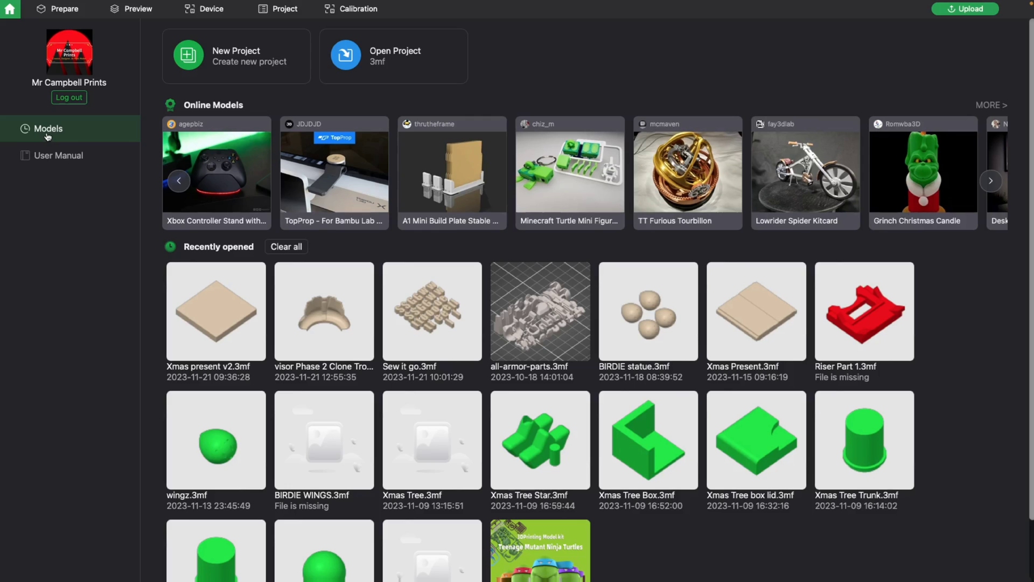
scroll(626, 223, up, 2)
In the Prepare workspace, re-select the Bambu Lab P1S 0.4 nozzle printer preset.
click(81, 12)
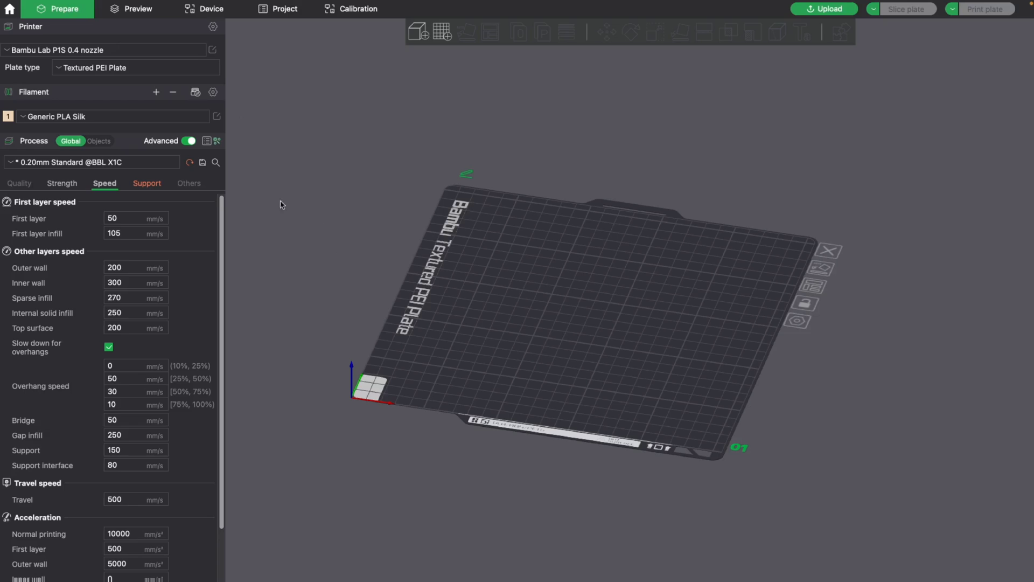
click(84, 51)
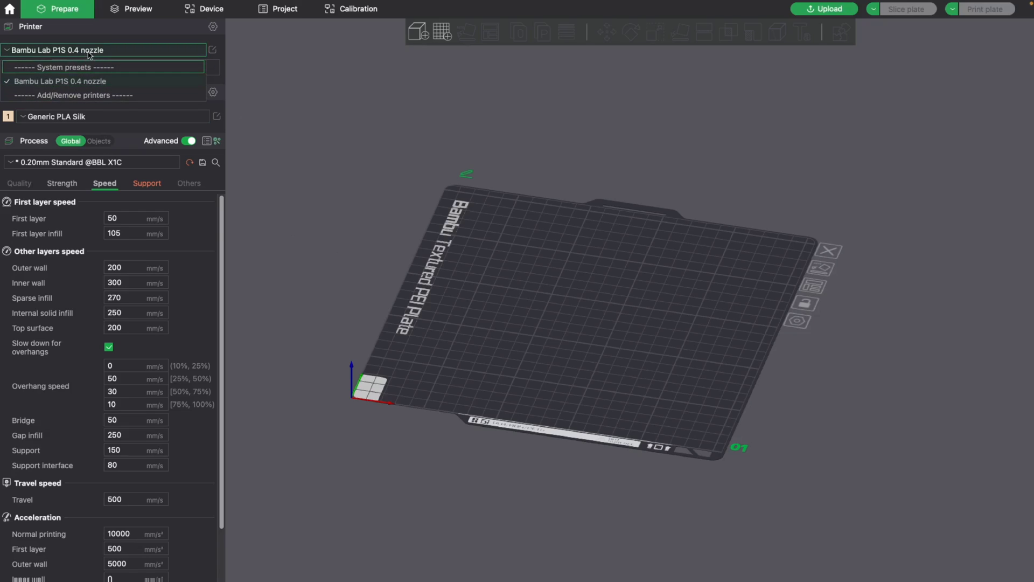
click(85, 82)
Try the Cool, Engineering and Smooth PEI plates, ending on Textured PEI Plate.
click(103, 68)
click(103, 86)
click(102, 71)
click(95, 99)
click(102, 68)
click(107, 114)
click(103, 67)
click(114, 127)
Browse the filament presets and Add/Remove filament manager, cancelling without changes.
click(177, 119)
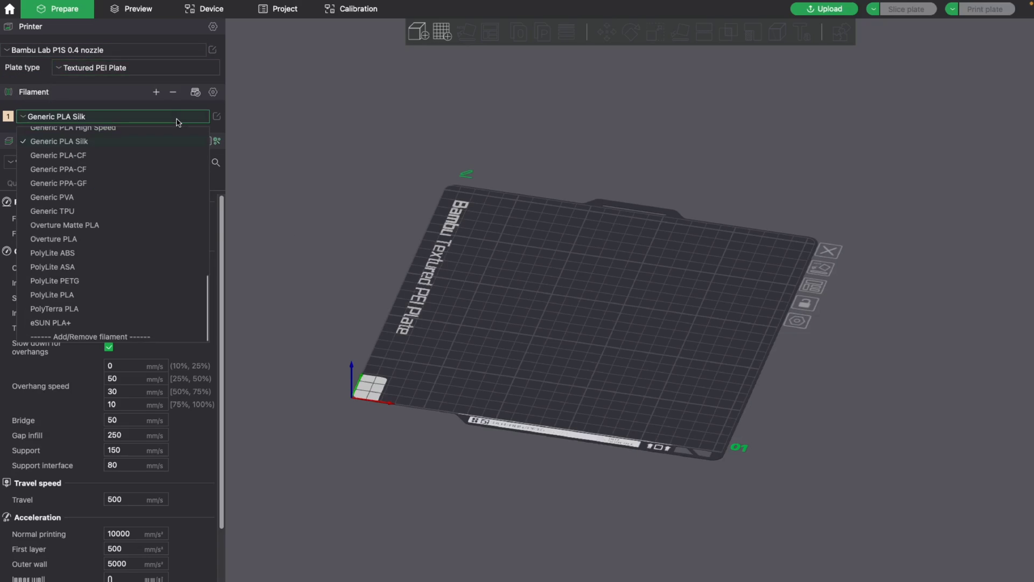
scroll(153, 178, up, 10)
scroll(148, 207, down, 10)
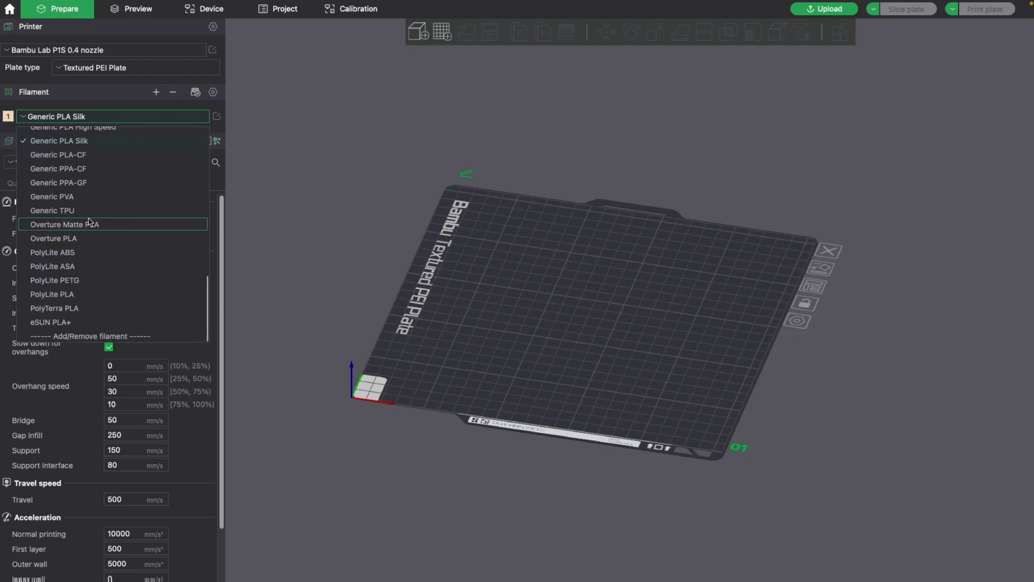
click(107, 335)
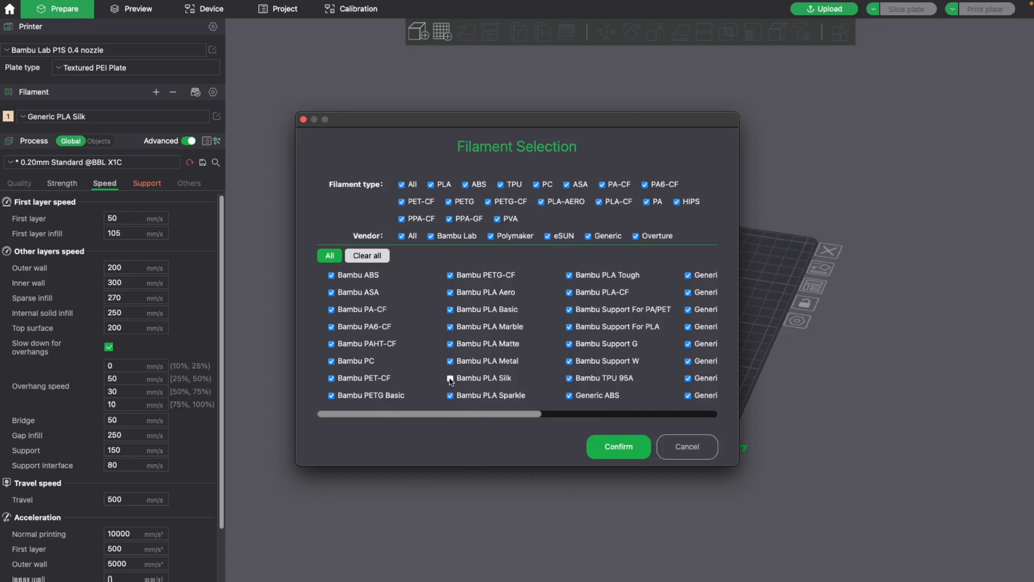
click(688, 447)
click(18, 162)
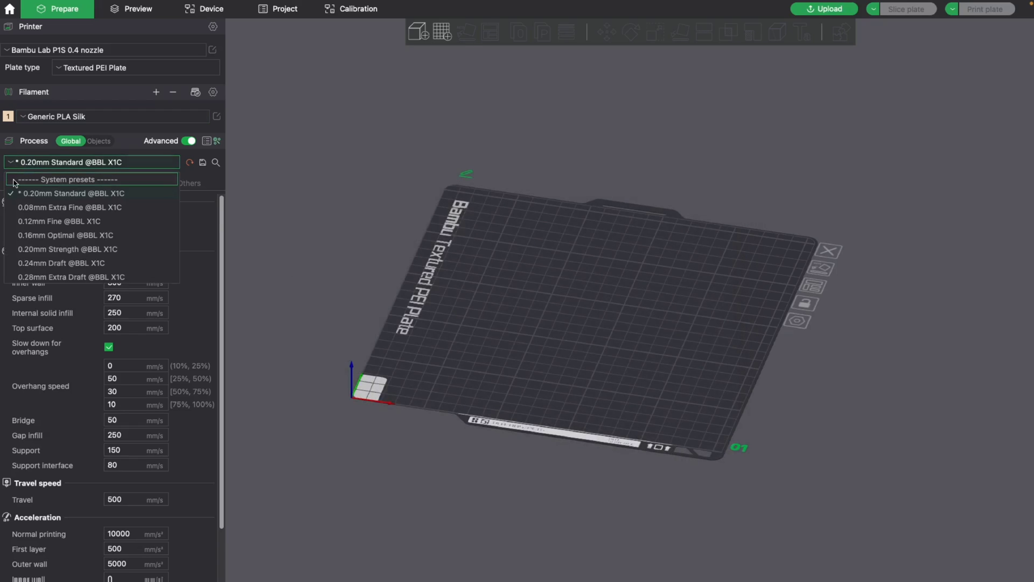
click(64, 194)
click(601, 429)
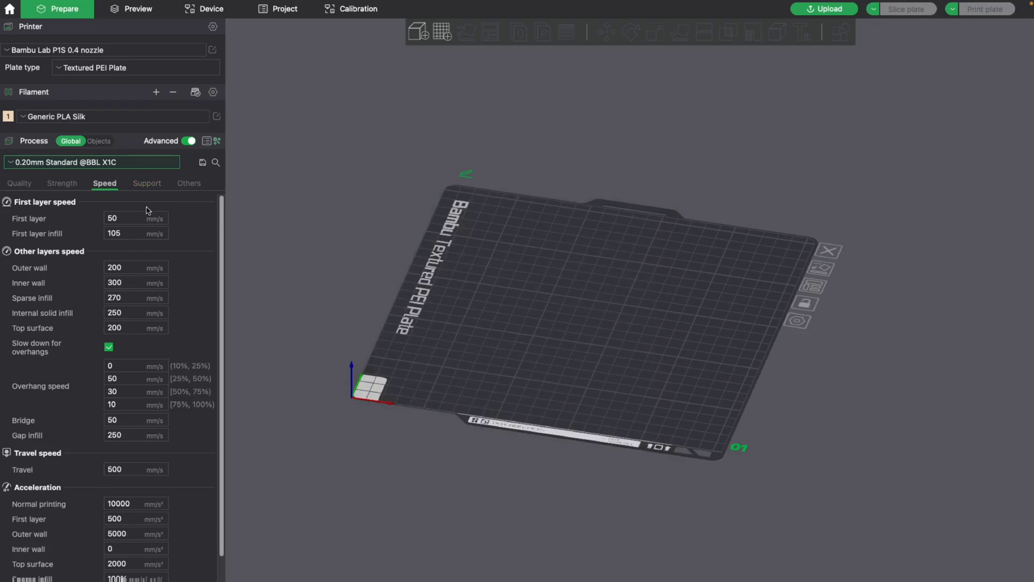
click(59, 163)
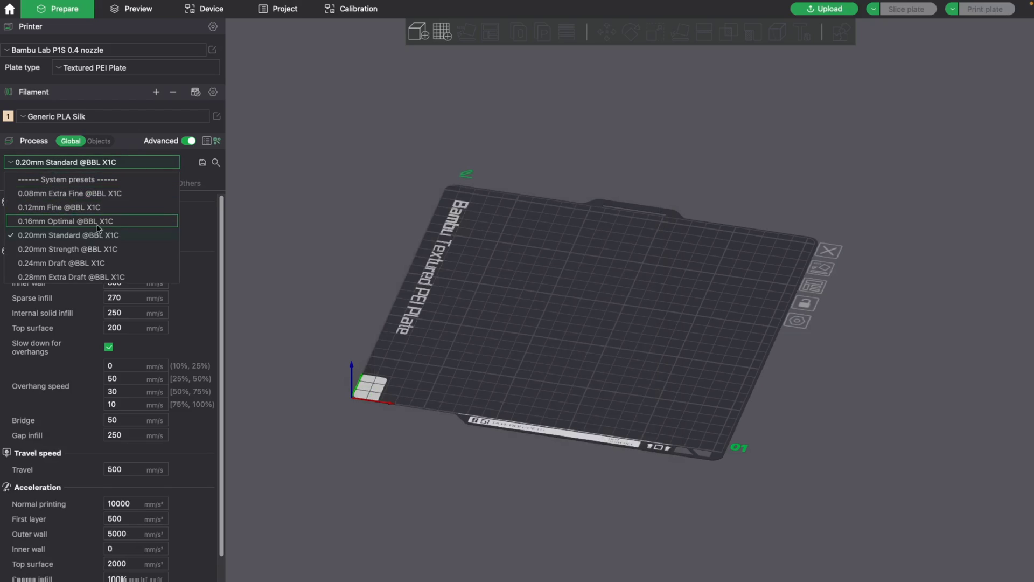
click(204, 226)
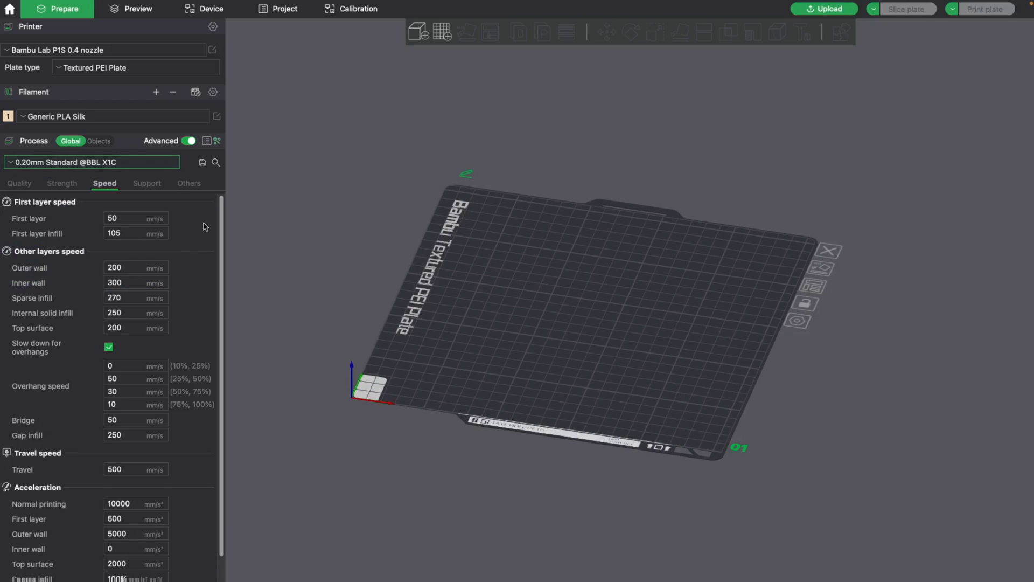
Review the Quality settings, keeping No ironing, then show the Strength settings.
click(21, 185)
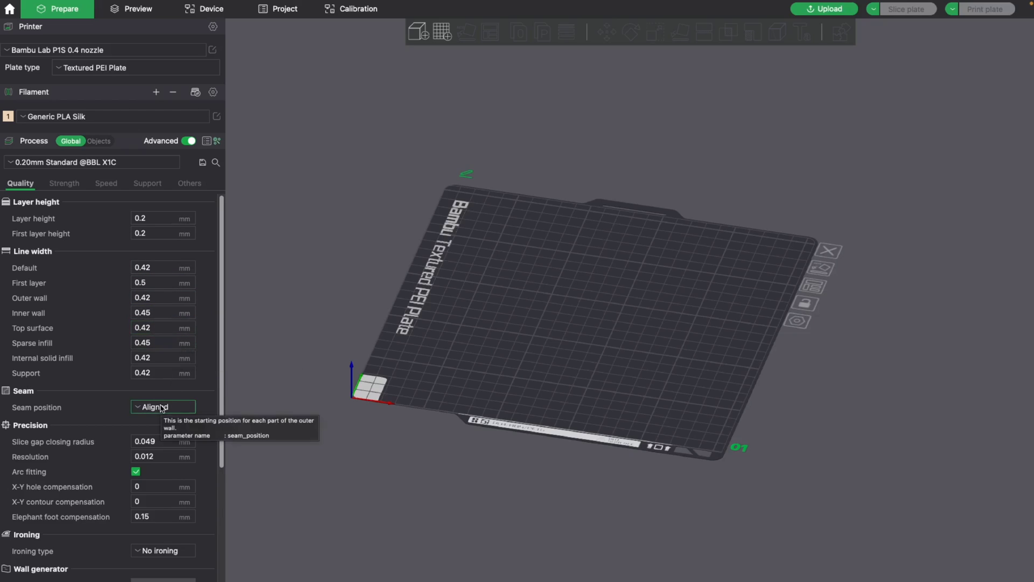
scroll(151, 382, down, 3)
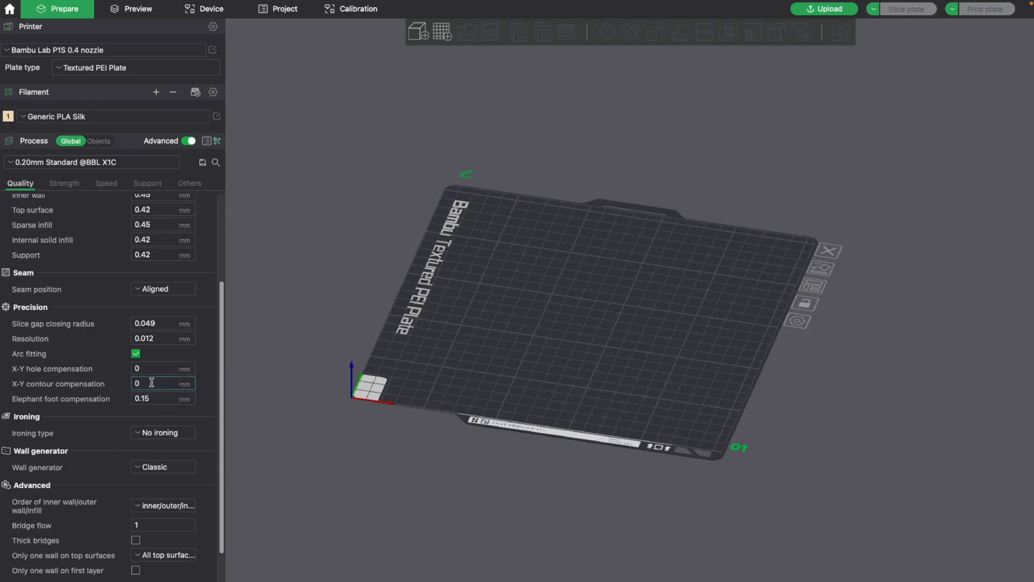
click(146, 435)
click(152, 449)
click(55, 184)
scroll(68, 211, up, 2)
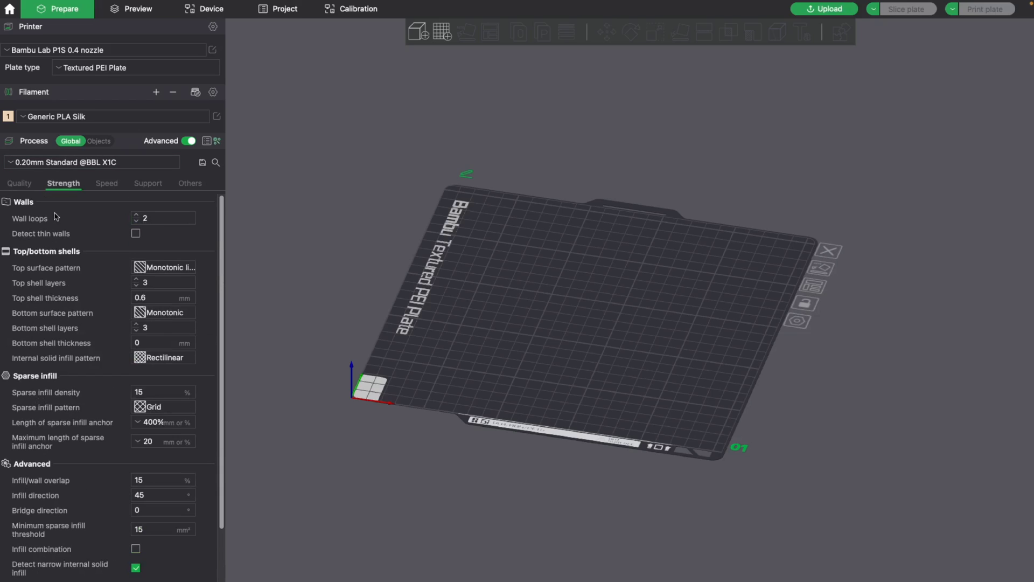
Check the top surface and sparse infill patterns, keeping Monotonic line and Grid.
click(161, 269)
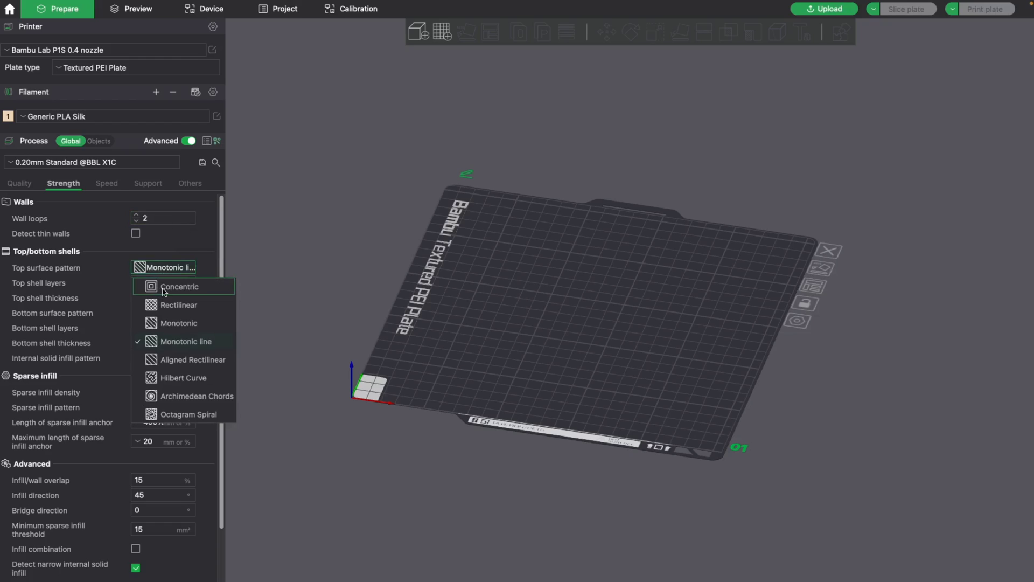
key(Escape)
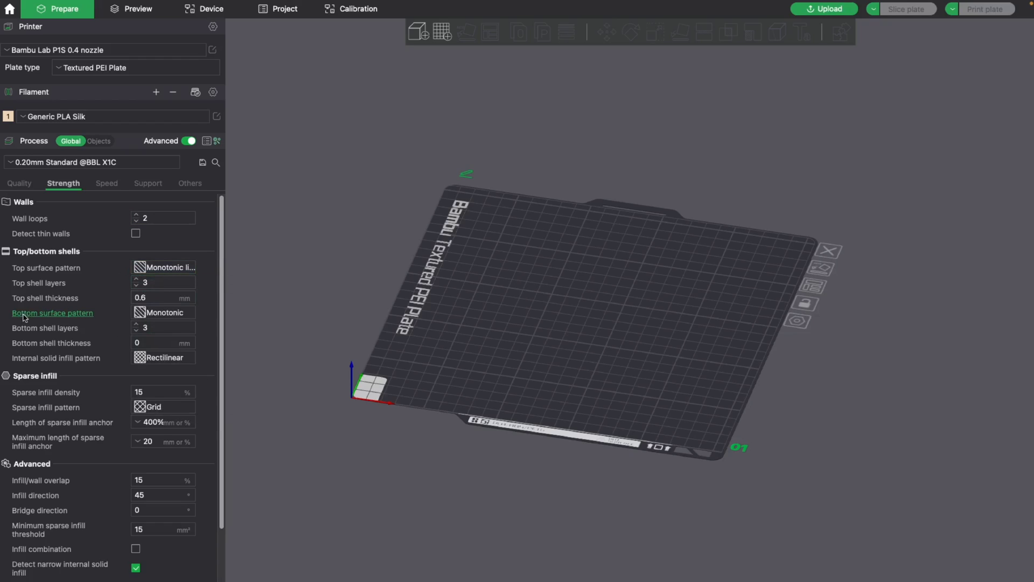
scroll(120, 387, down, 1)
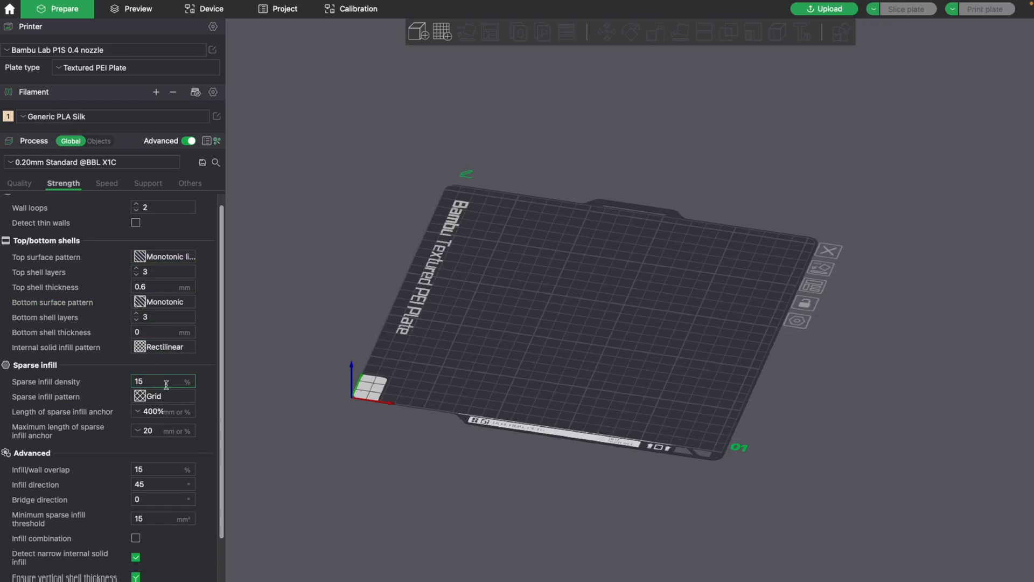
click(177, 403)
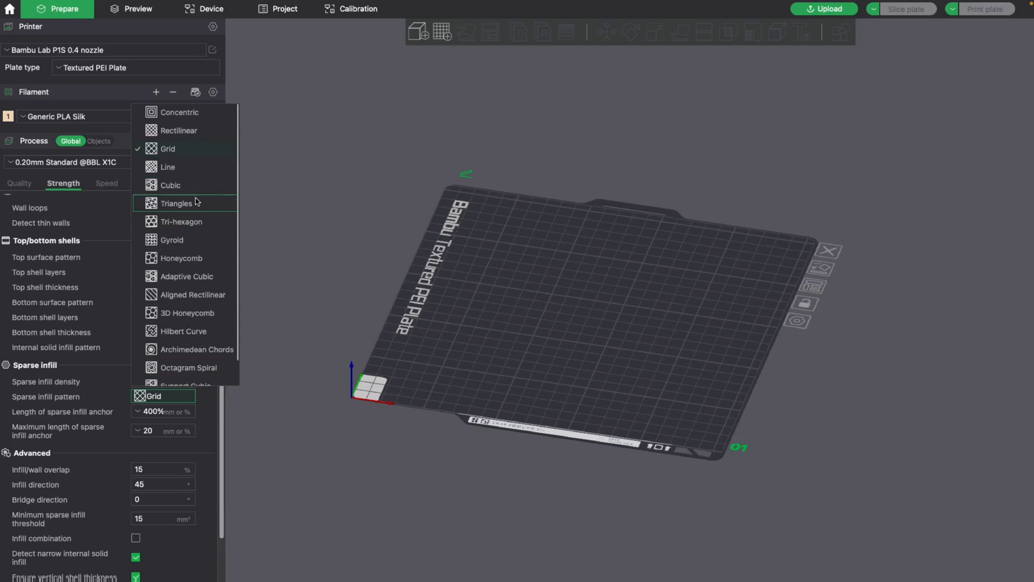
key(Escape)
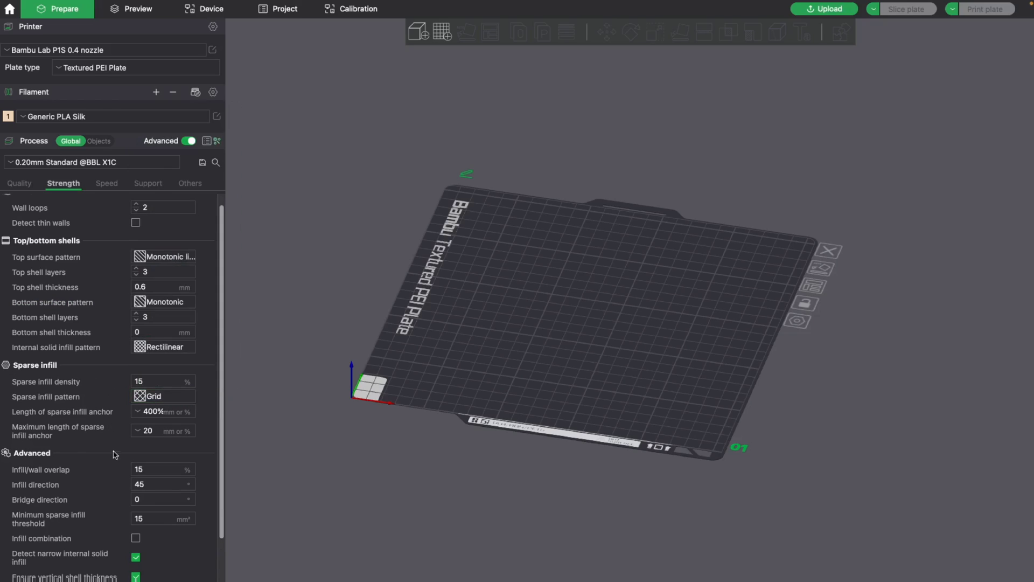
scroll(110, 205, down, 1)
Review the print speed settings of the process preset.
click(107, 183)
scroll(135, 221, up, 1)
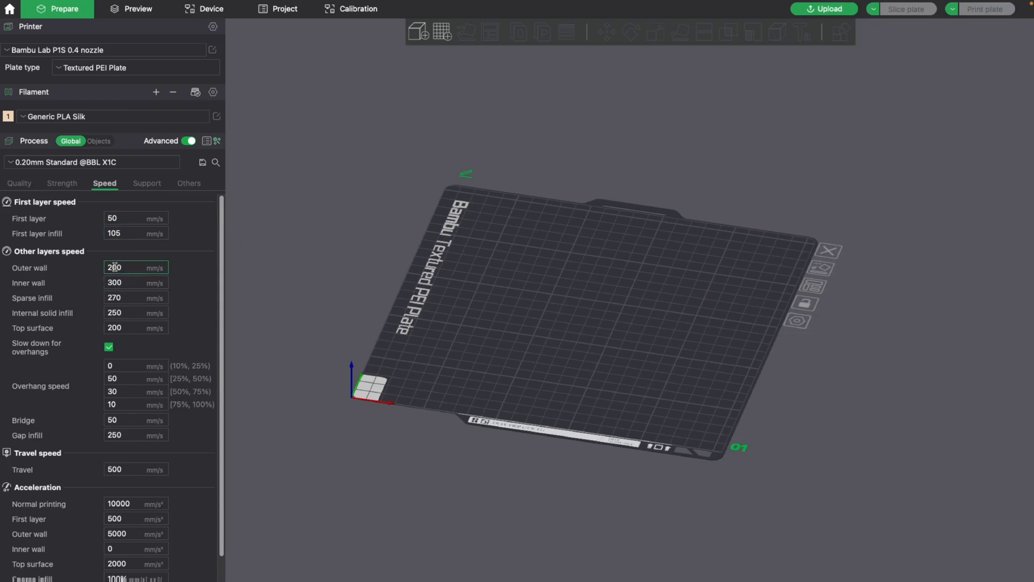
scroll(137, 329, down, 1)
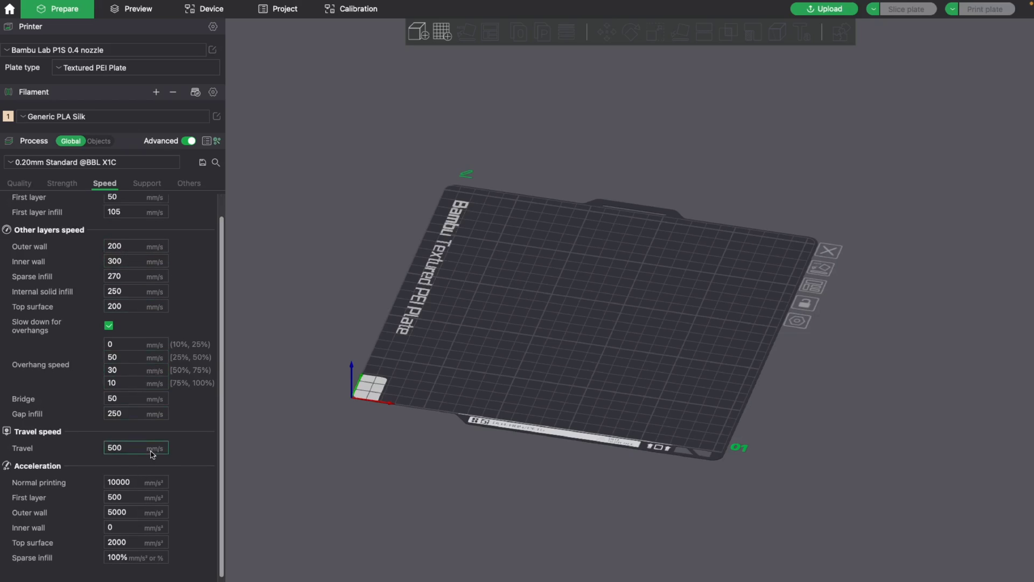
scroll(153, 453, up, 1)
Turn support on to view the support types, then switch it back off.
click(145, 183)
click(136, 219)
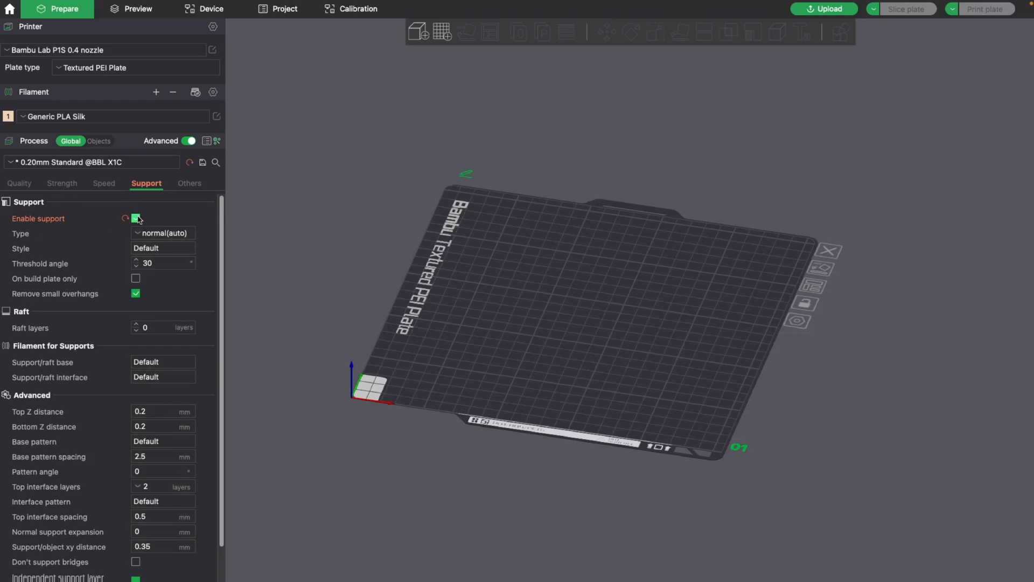
click(158, 233)
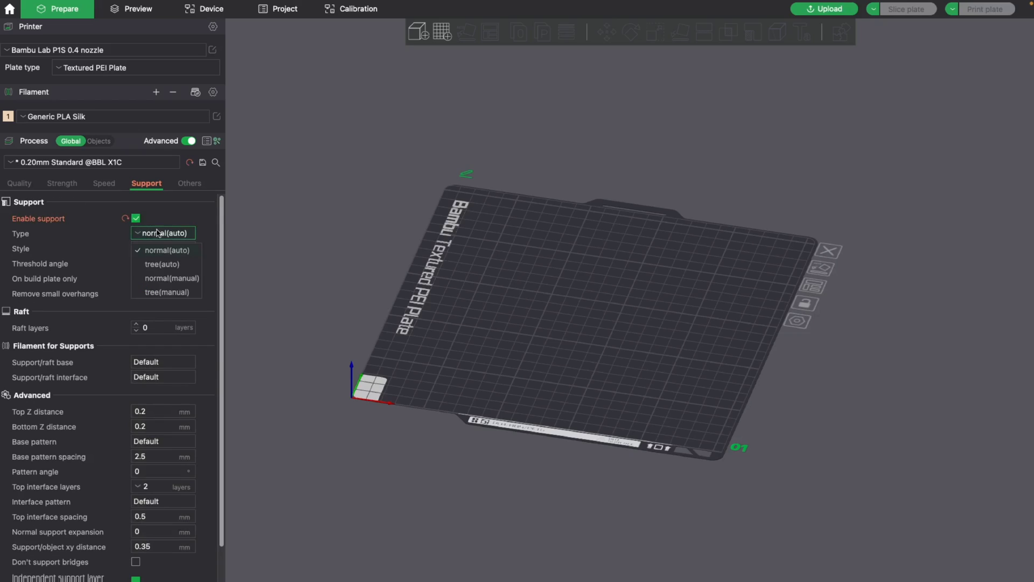
click(126, 219)
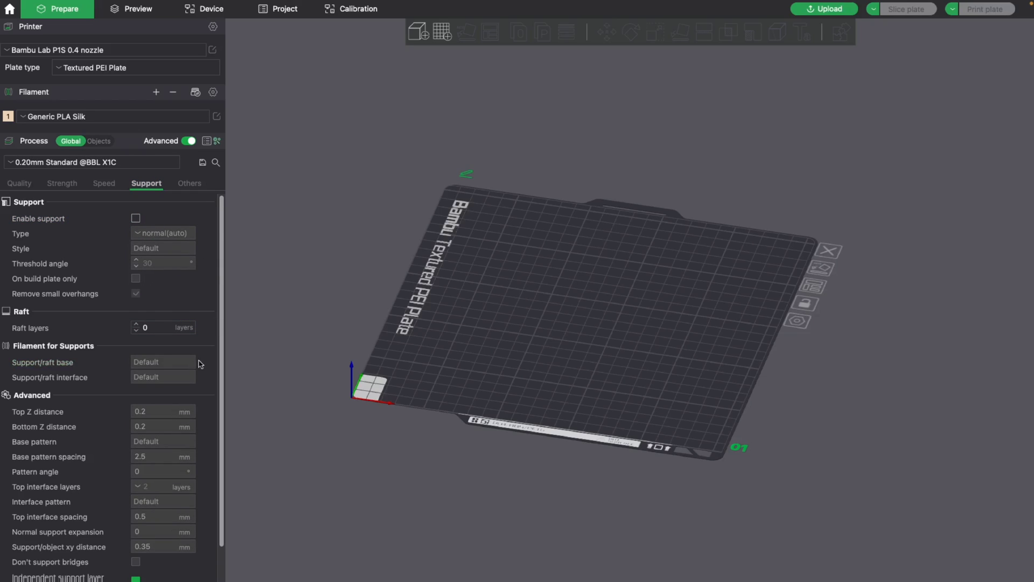
scroll(98, 429, down, 1)
Review the Others settings, keeping the brim type at Auto.
click(185, 187)
scroll(96, 215, up, 1)
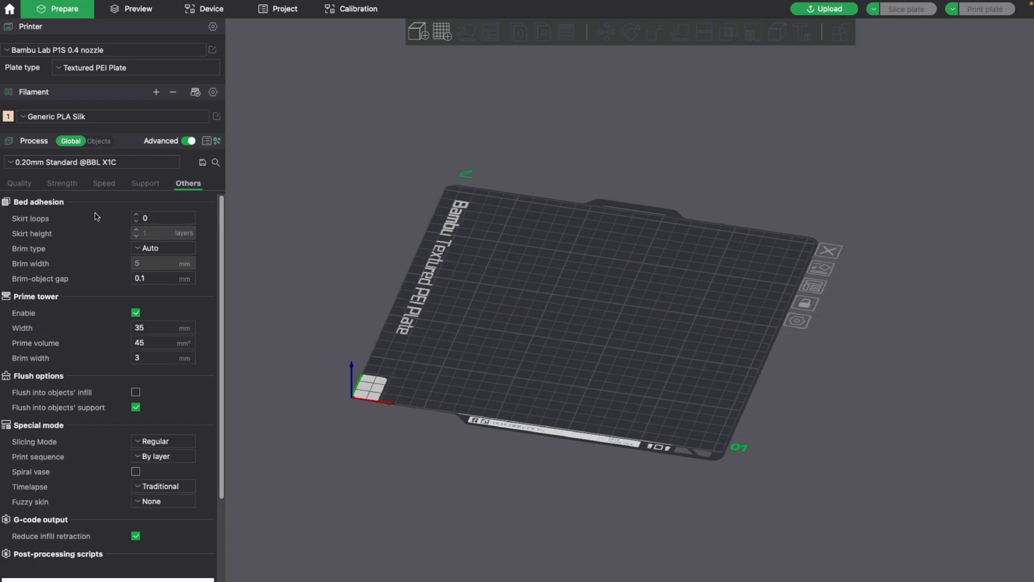
click(161, 248)
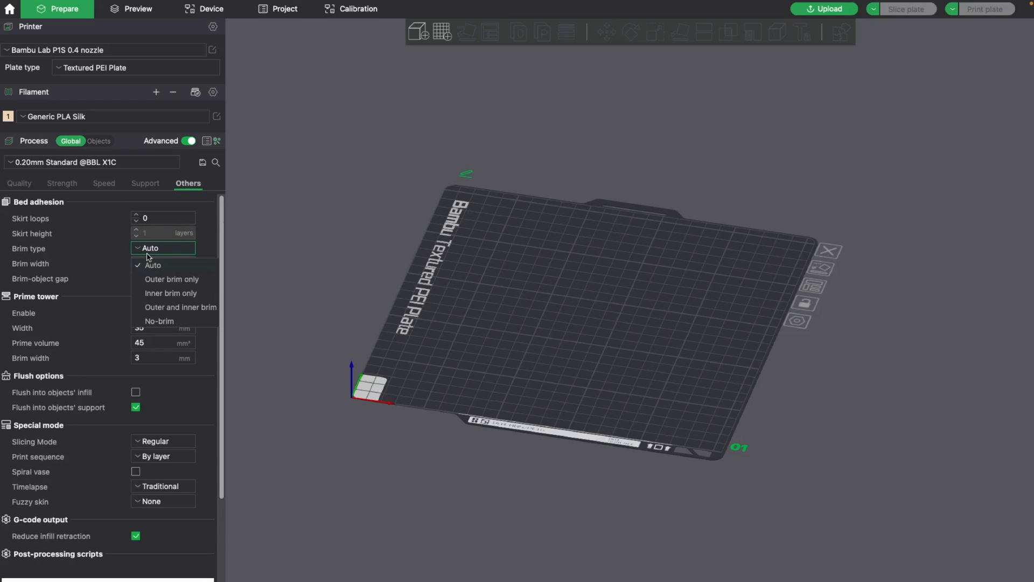
key(Escape)
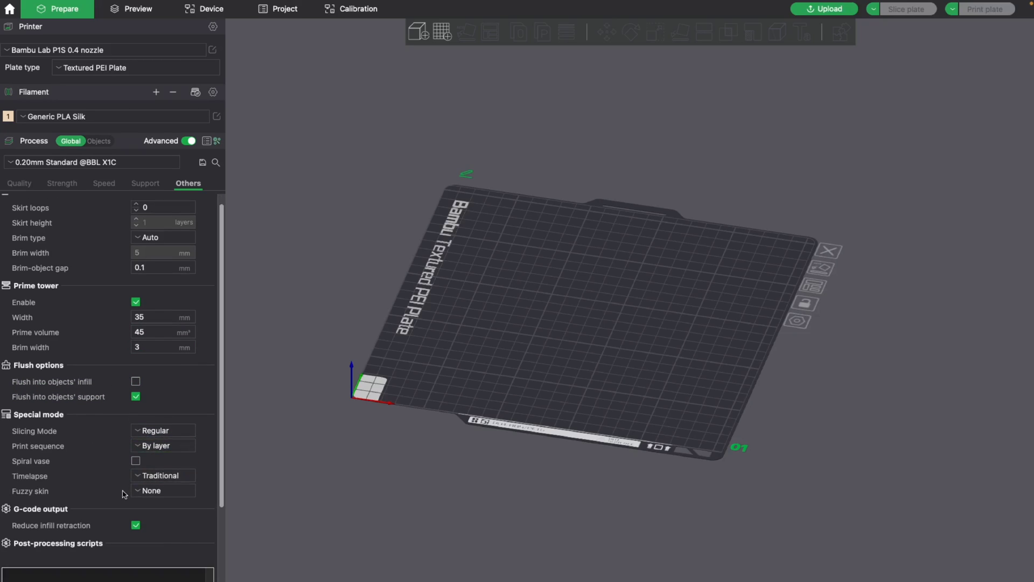
scroll(108, 462, down, 2)
scroll(118, 463, down, 2)
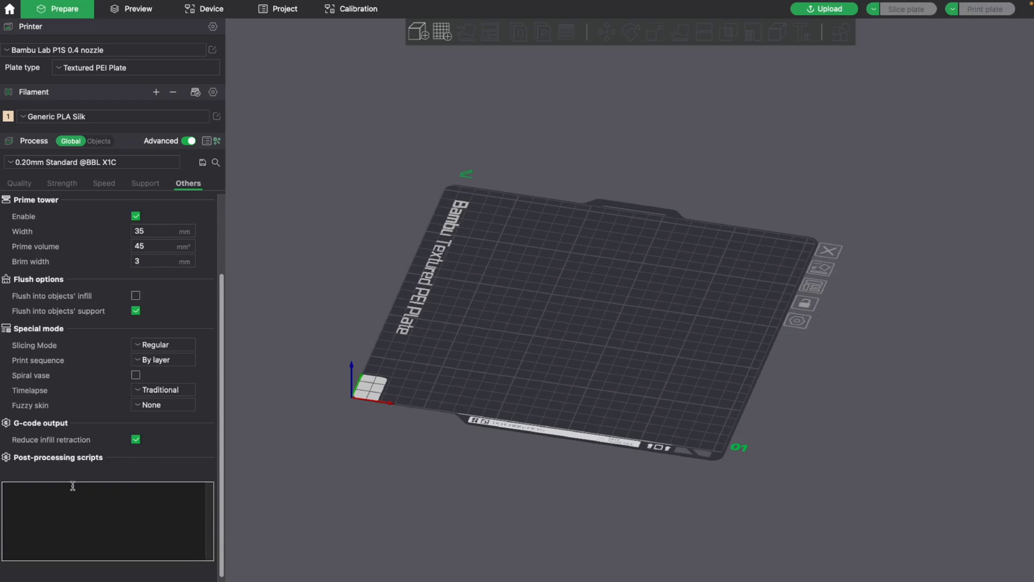
scroll(143, 307, up, 4)
Toggle the Advanced process options on and off, leaving them hidden.
click(189, 141)
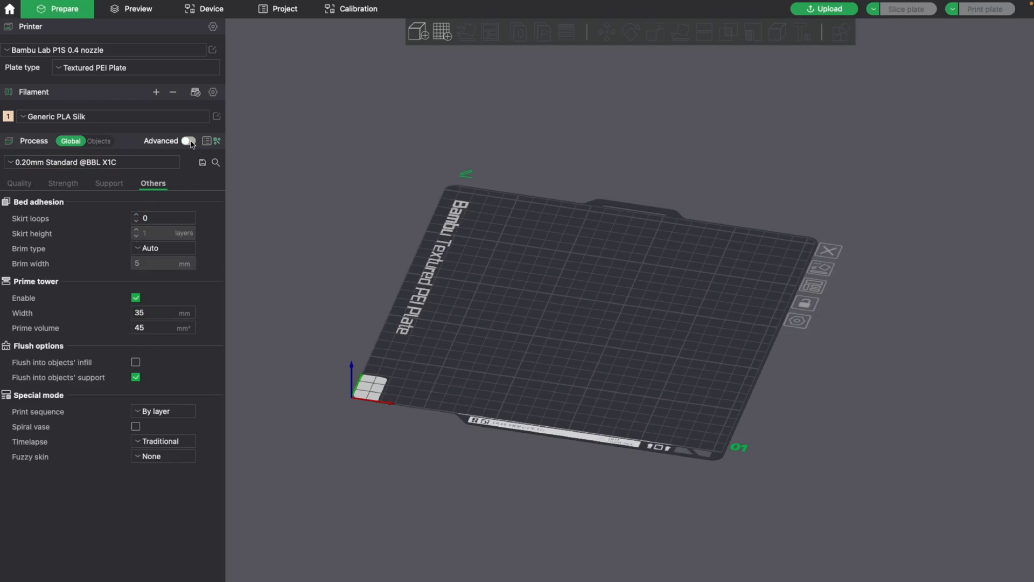
click(189, 141)
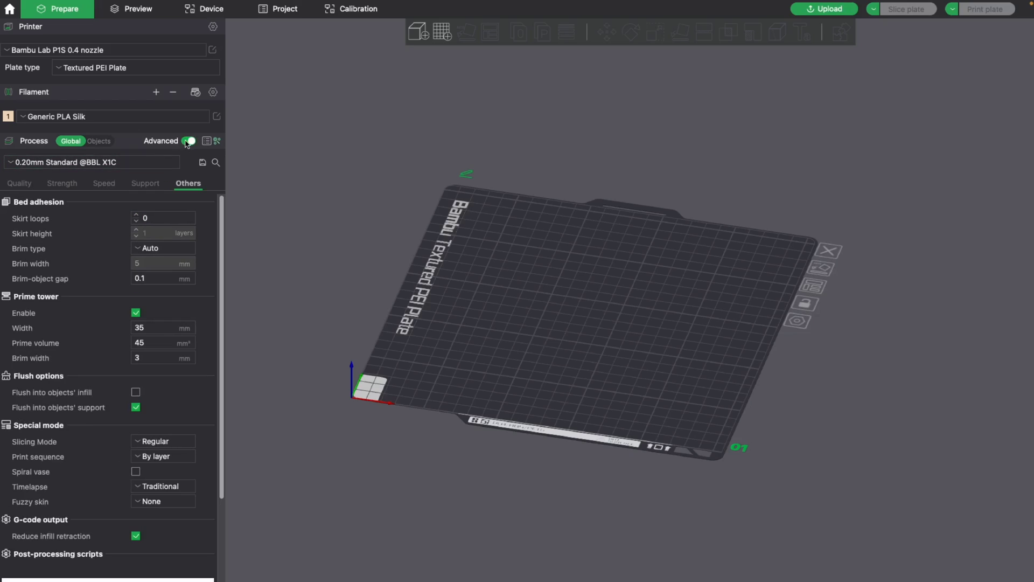
click(187, 142)
click(187, 142)
click(188, 142)
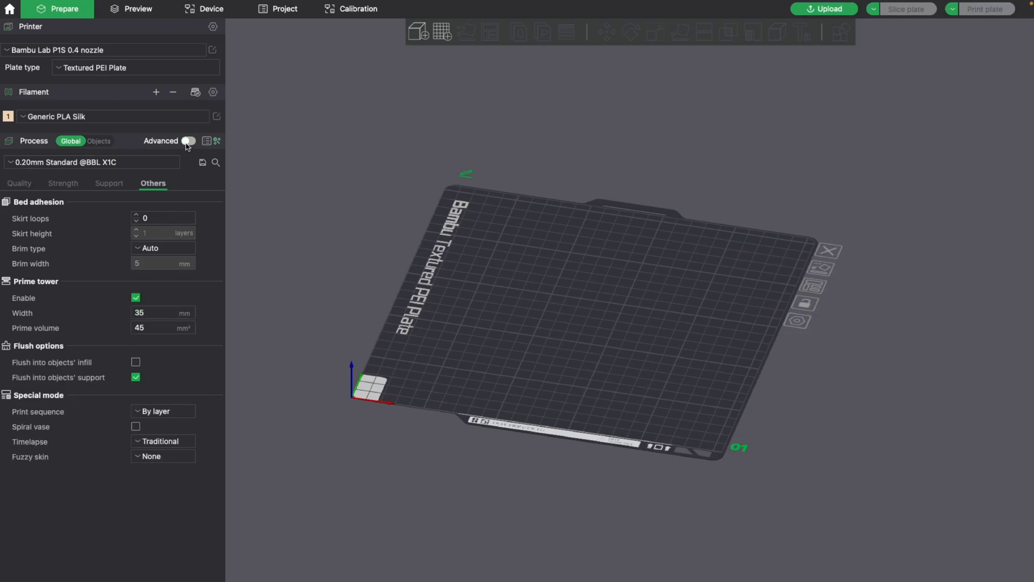
Step through the Support, Strength and Quality tabs, then turn on Advanced quality settings.
click(105, 182)
click(63, 185)
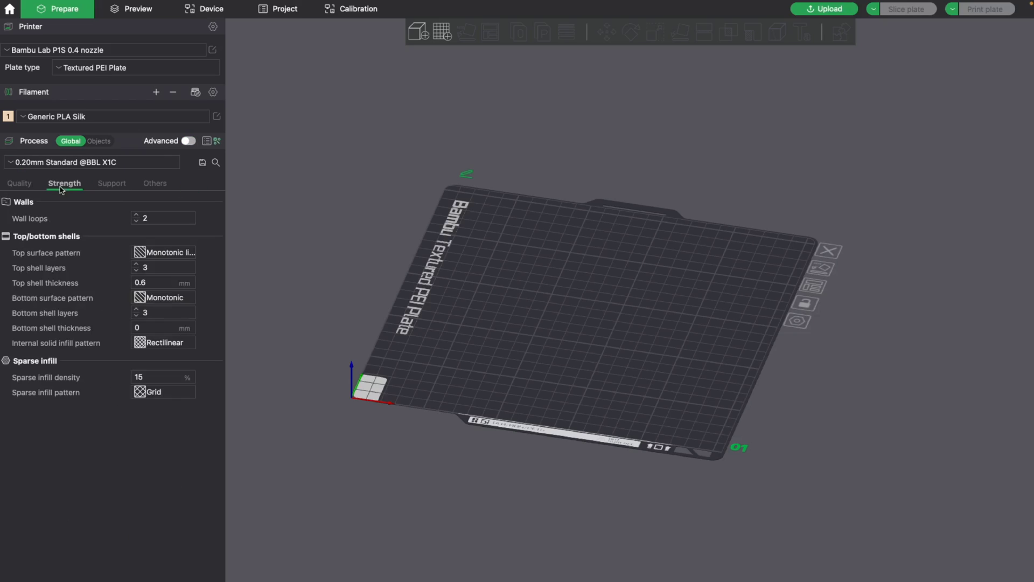
click(30, 183)
click(188, 141)
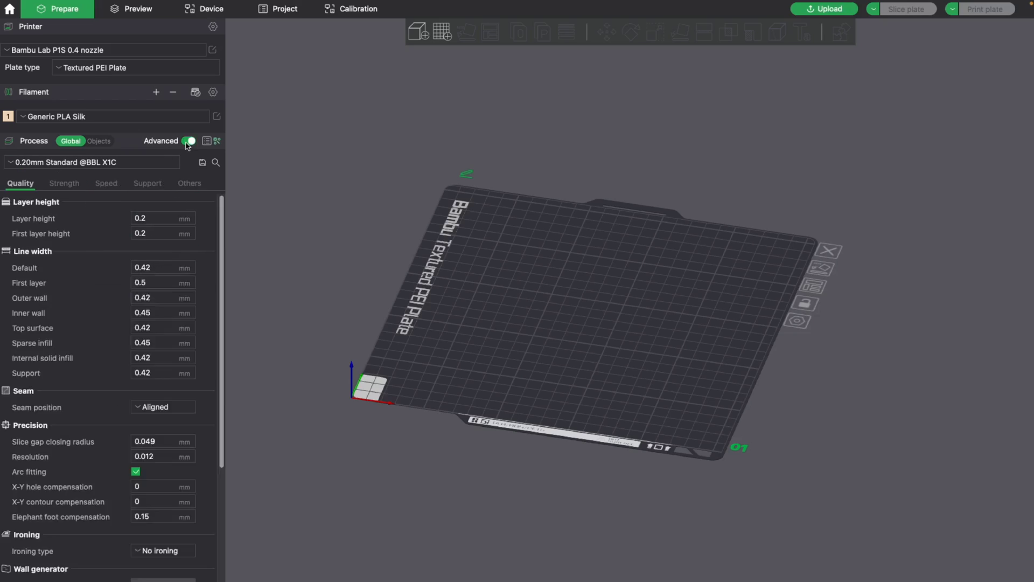
scroll(124, 223, down, 2)
scroll(124, 223, up, 2)
scroll(122, 209, up, 1)
Add extra build plates, then delete plates 03 and 02.
drag(471, 239, 532, 175)
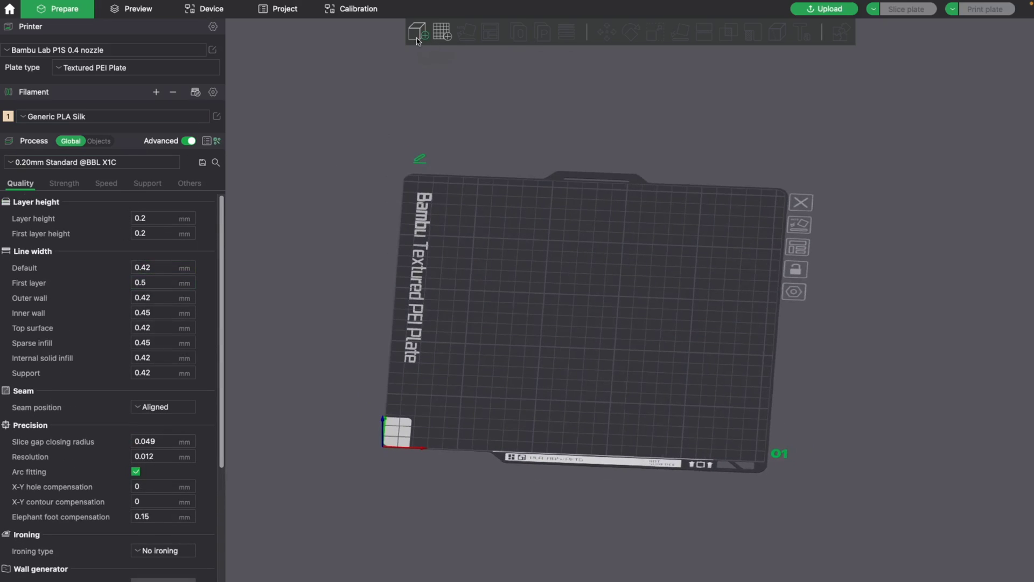
click(443, 32)
click(442, 32)
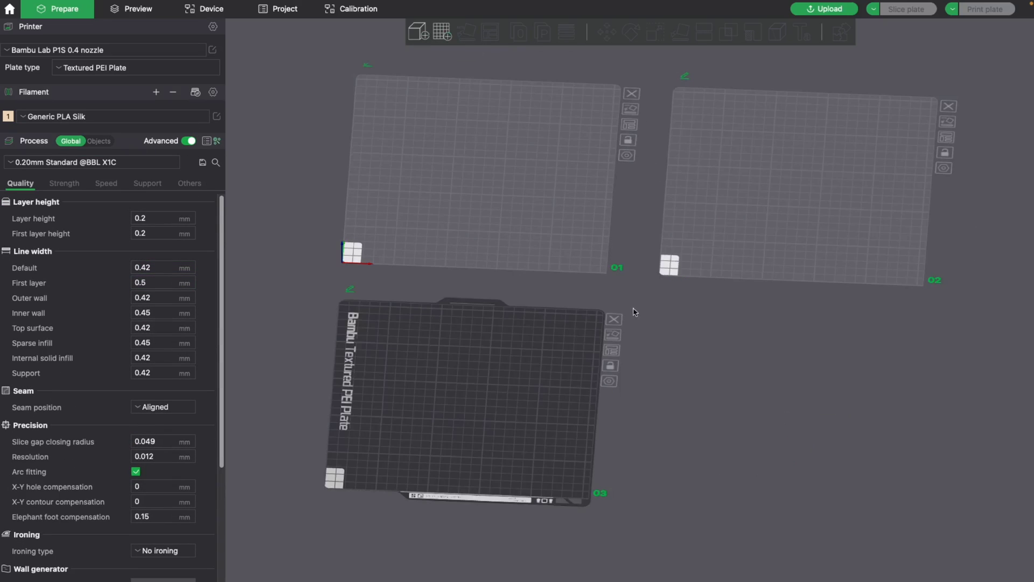
click(613, 319)
click(949, 103)
Add a plain Cube primitive to the remaining plate.
drag(755, 162, 502, 198)
right_click(503, 198)
mouse_move(547, 263)
click(598, 266)
right_click(520, 232)
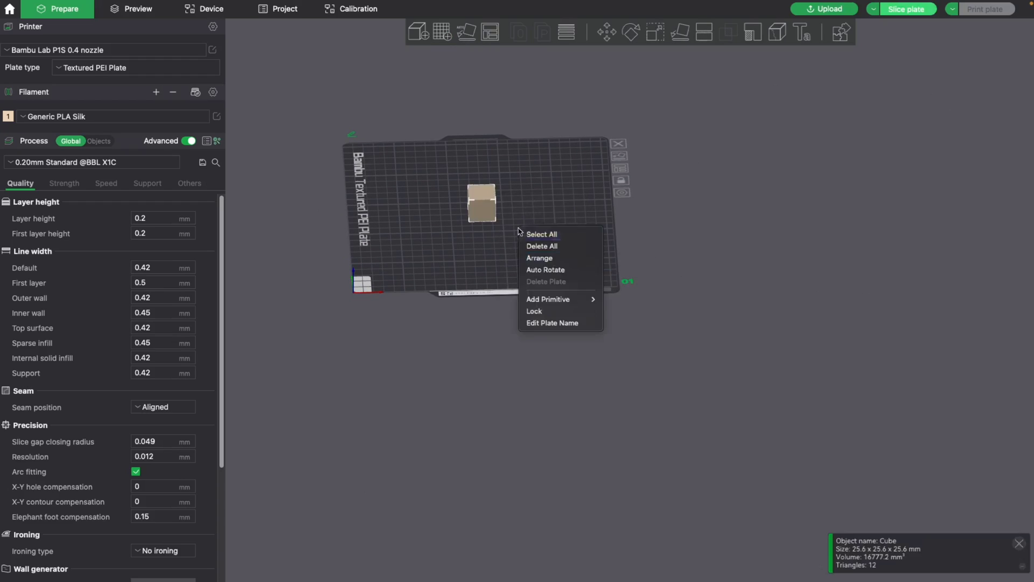
Add another primitive and the Bambu Cube test model to the plate.
mouse_move(548, 299)
click(649, 362)
scroll(517, 221, up, 1)
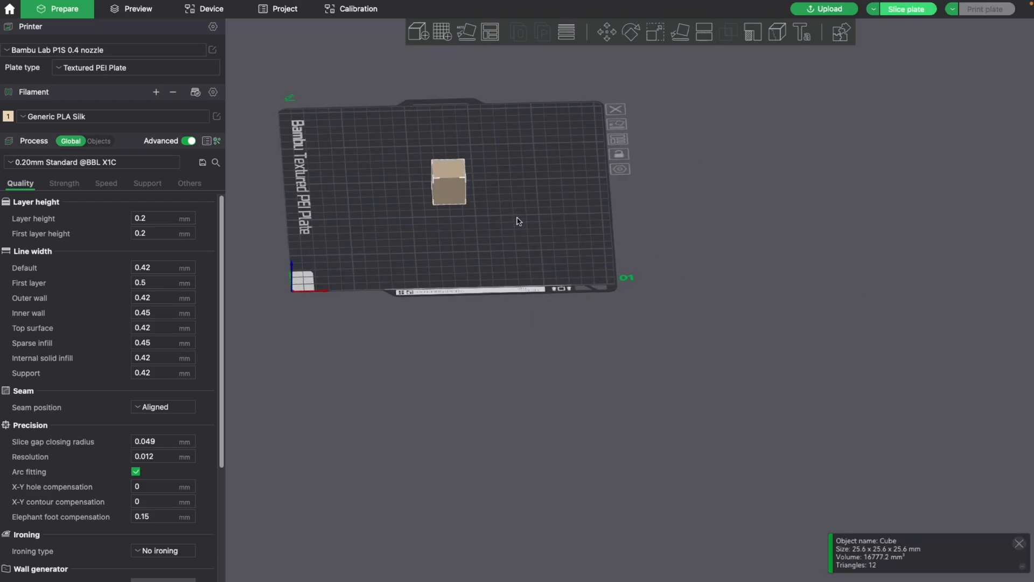
scroll(623, 346, up, 5)
right_click(421, 262)
mouse_move(474, 335)
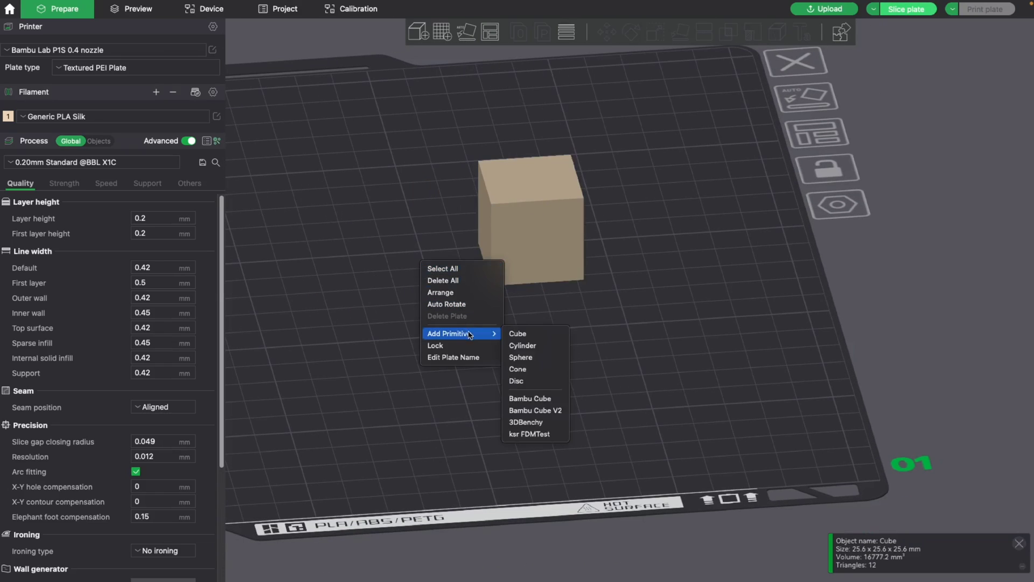
click(542, 399)
click(593, 318)
Add a 3DBenchy primitive to the plate.
right_click(592, 317)
mouse_move(633, 392)
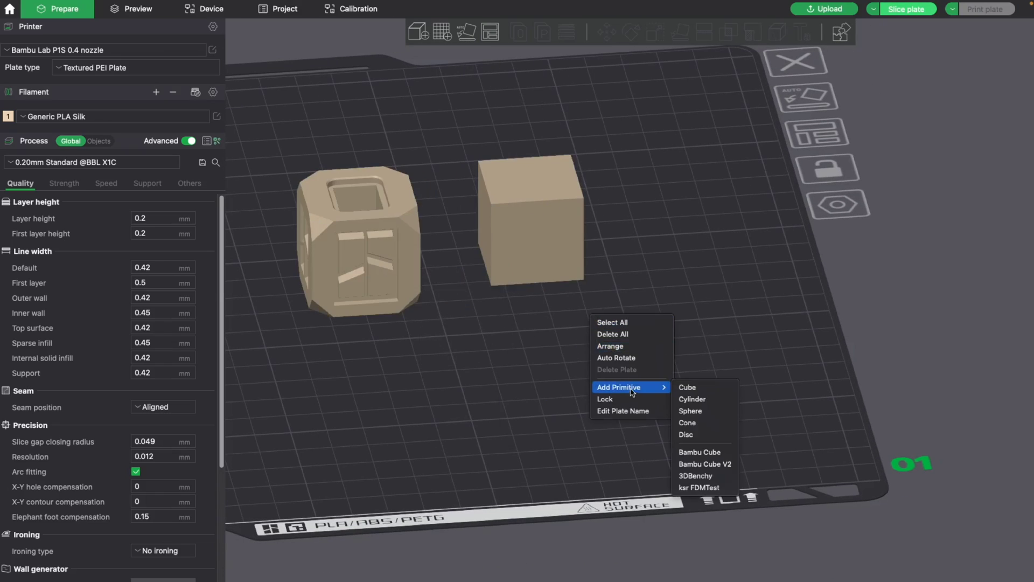
click(695, 476)
Delete the plain cube and the Bambu Cube test model.
click(544, 273)
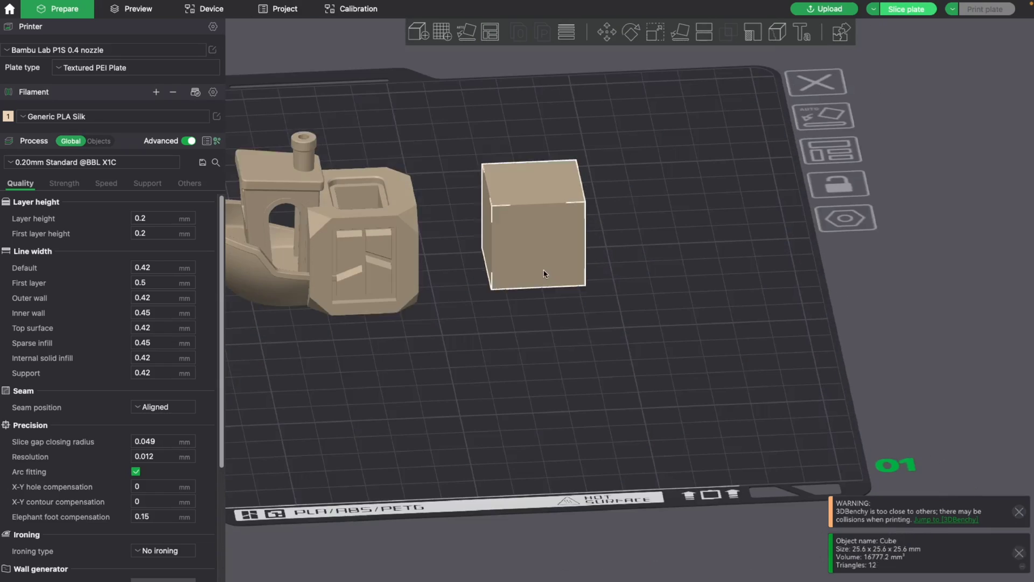
scroll(544, 273, down, 3)
key(Delete)
click(450, 293)
key(z)
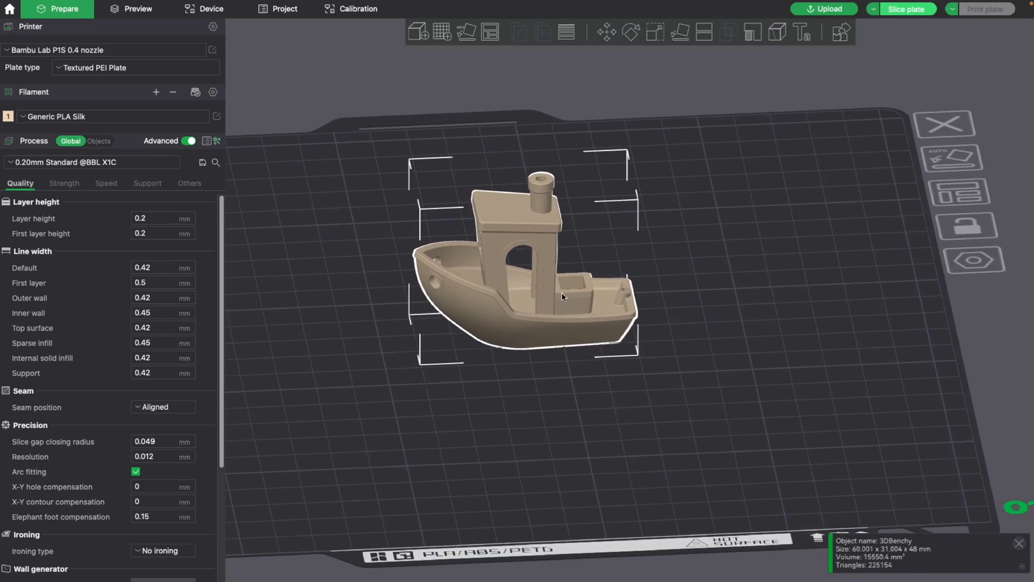
Center the 3DBenchy on the plate and auto-arrange it.
right_click(581, 303)
click(685, 360)
scroll(693, 358, down, 3)
scroll(472, 268, up, 2)
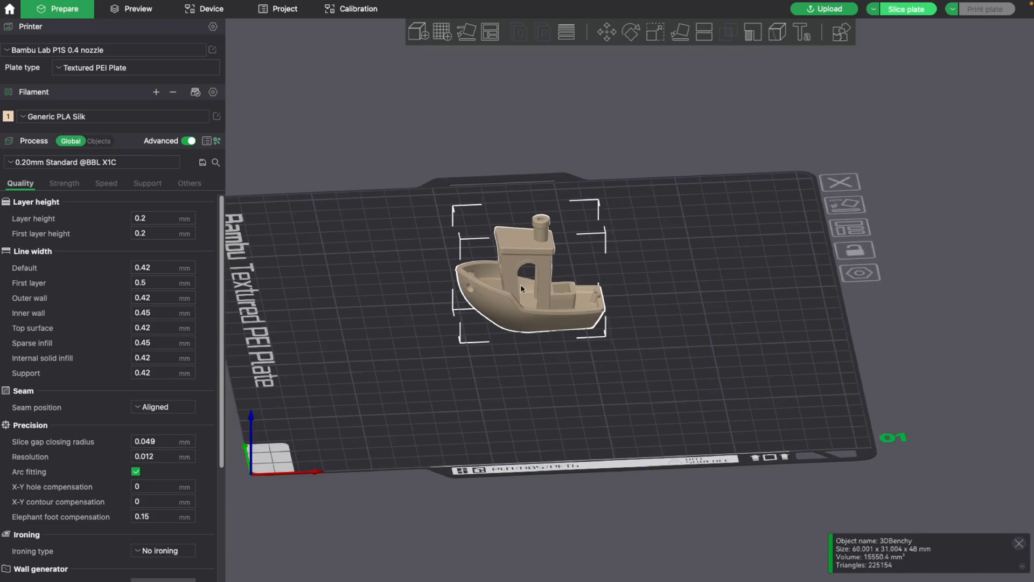
click(858, 229)
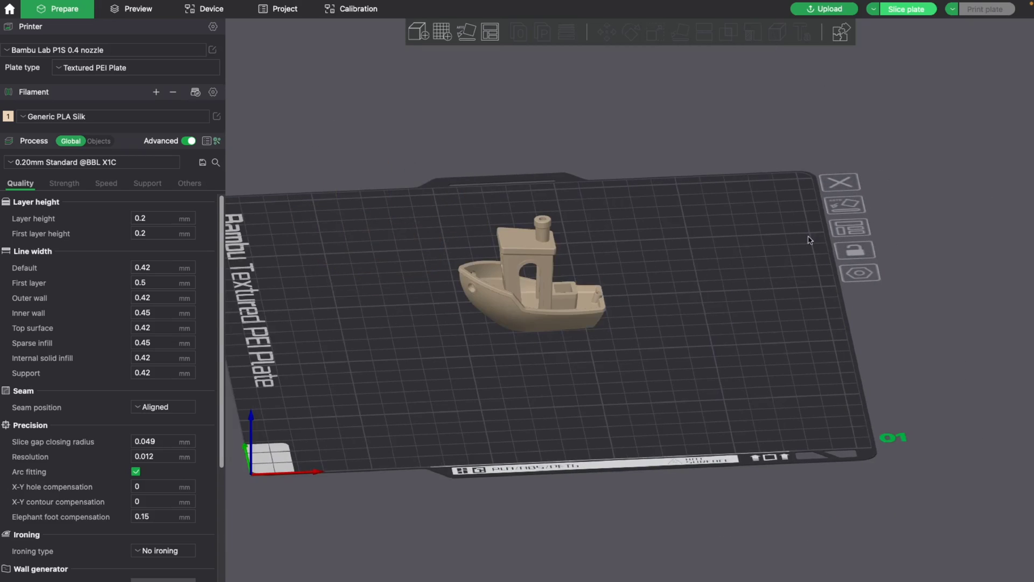
Tilt the selected 3DBenchy around two axes with the rotate gizmo (R).
click(557, 304)
drag(619, 293, 662, 102)
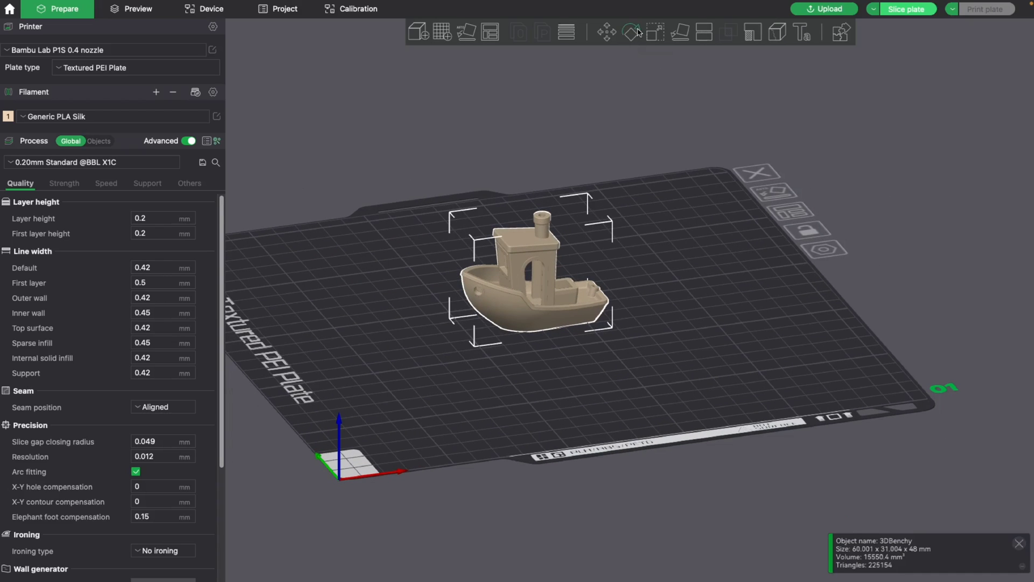
key(r)
drag(650, 258, 628, 294)
drag(565, 375, 609, 324)
scroll(609, 323, up, 2)
drag(700, 404, 612, 293)
scroll(612, 293, down, 2)
Close the rotate gizmo and auto-orient the Benchy upright on the plate.
key(Escape)
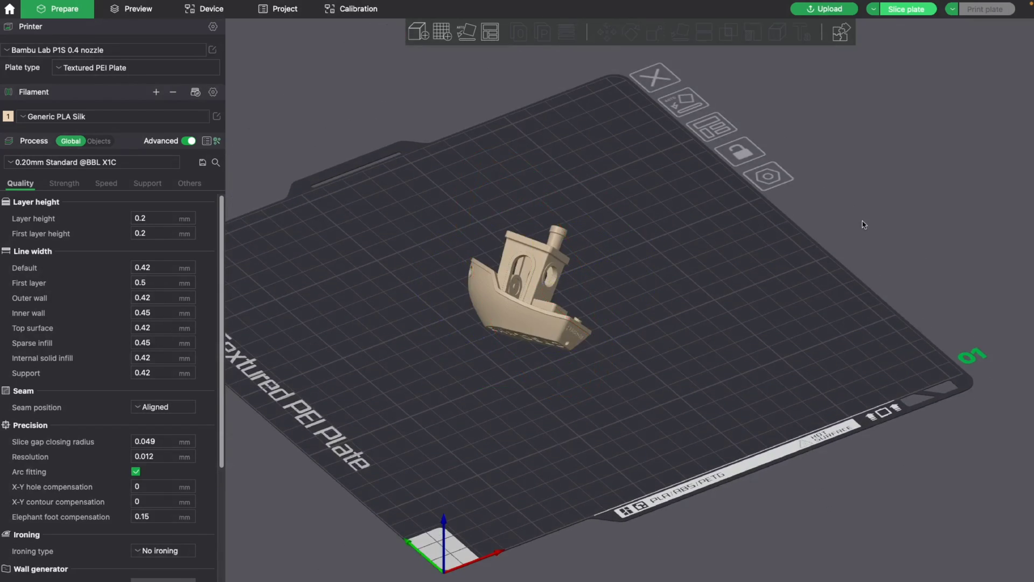
drag(728, 253, 830, 214)
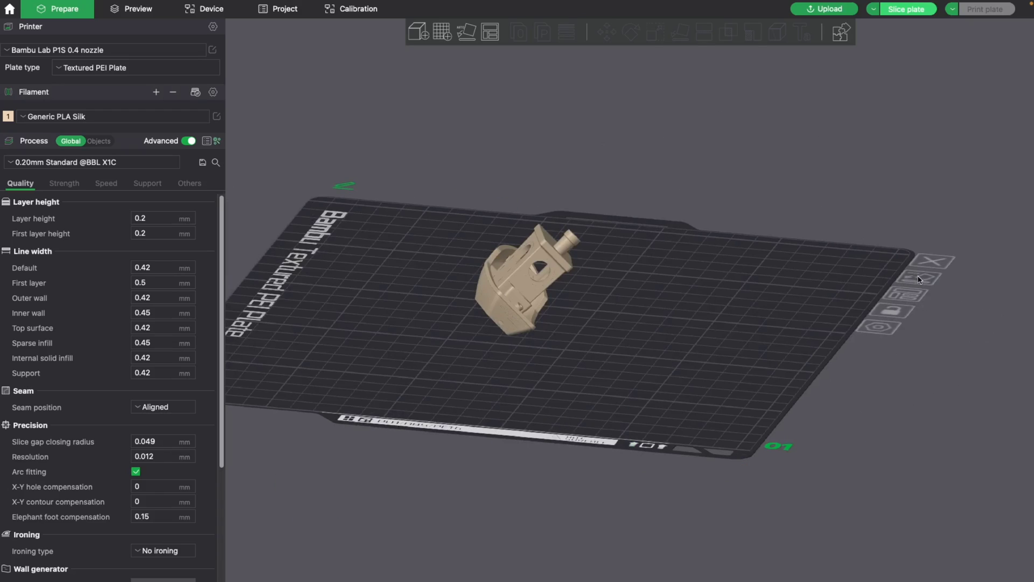
click(466, 31)
drag(615, 176, 709, 205)
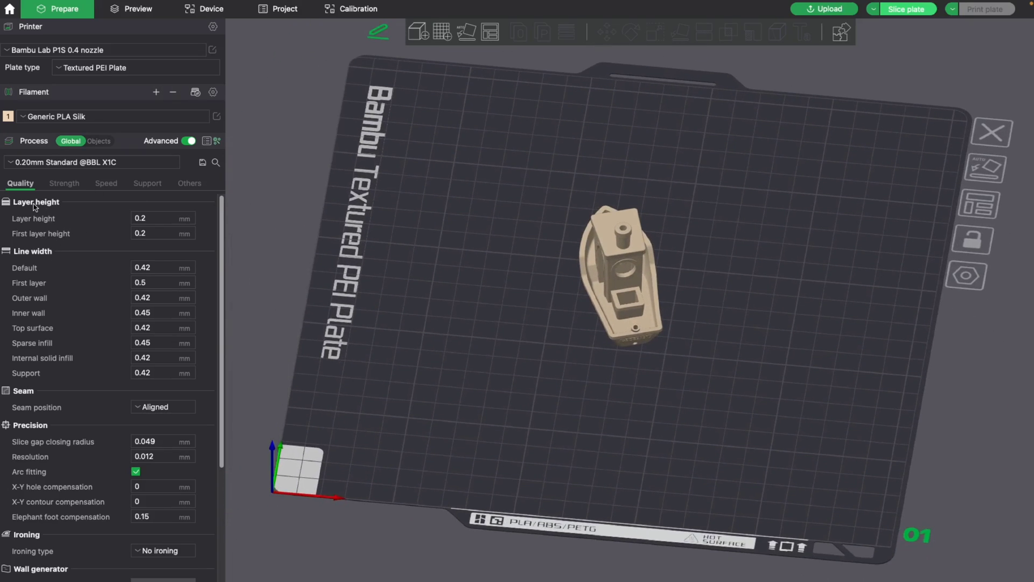
Hide the Advanced options and keep the 0.20mm Standard process preset.
click(188, 141)
click(49, 163)
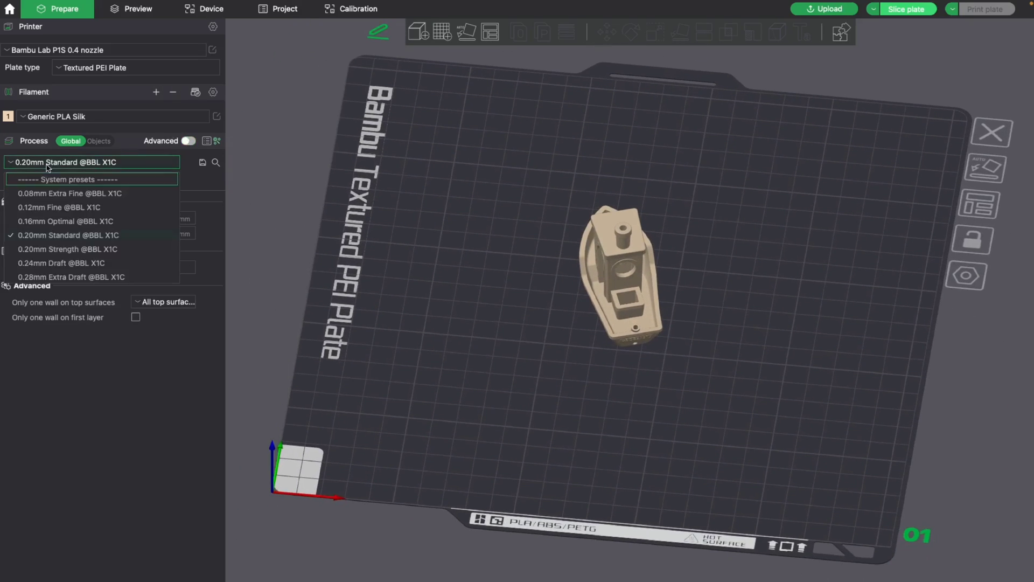
click(139, 339)
click(64, 183)
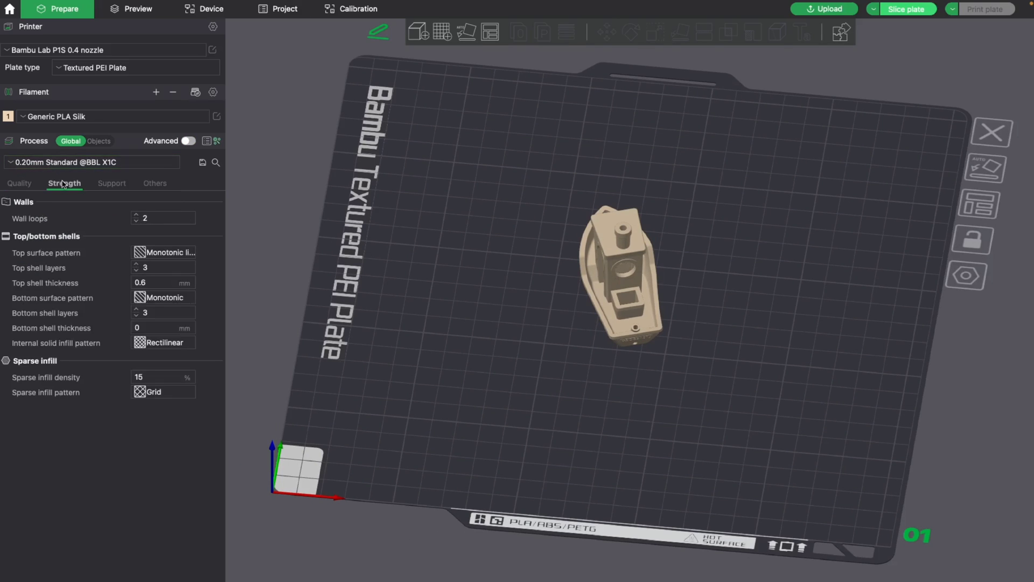
Slice the plate: 3.77 m (11.25 g) filament, 42m13s printing time.
click(907, 9)
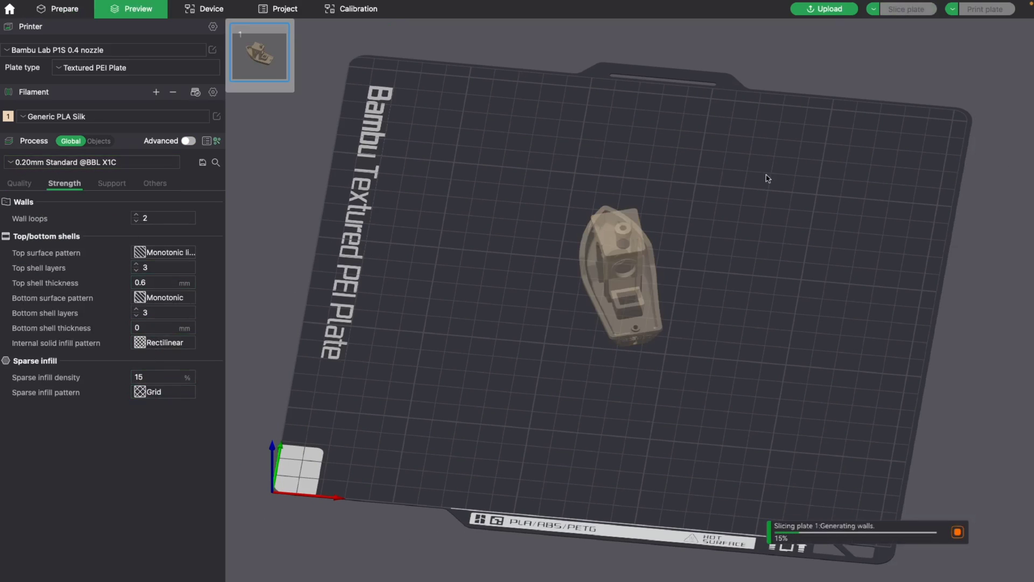
drag(757, 288, 730, 266)
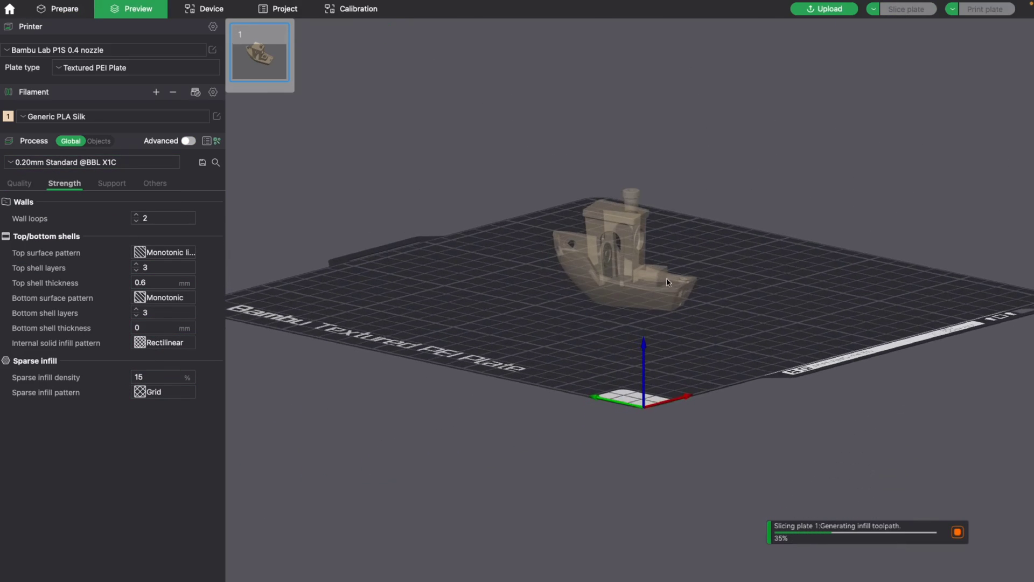
scroll(665, 267, up, 5)
scroll(664, 268, down, 4)
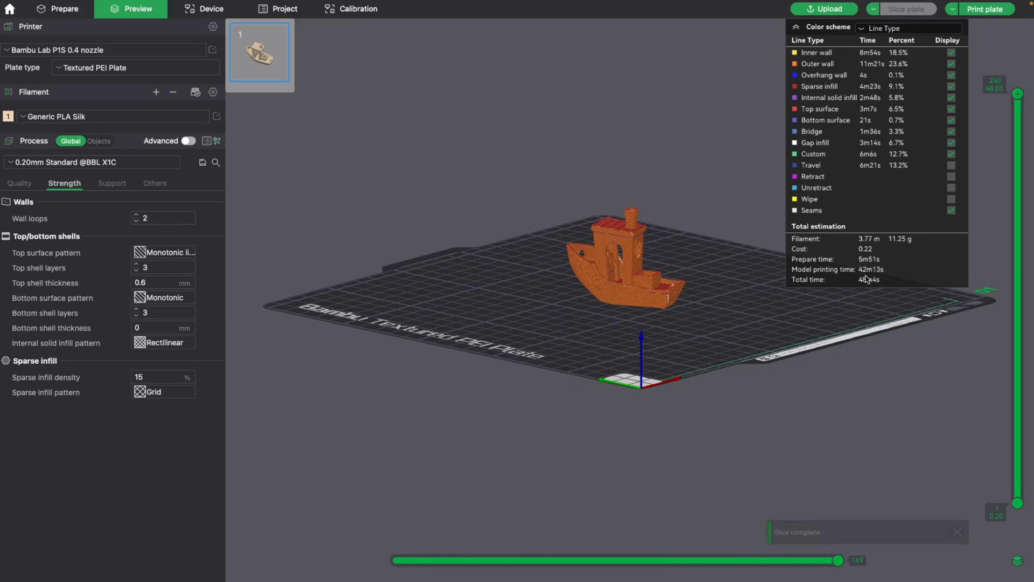
Switch the filament to Generic PLA and re-slice the plate.
click(114, 116)
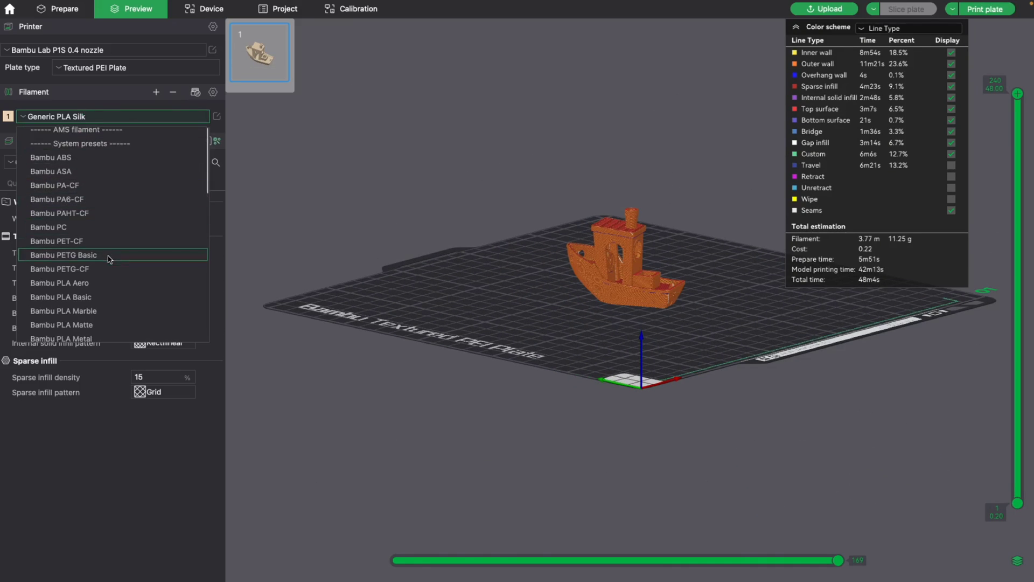
scroll(108, 261, down, 1)
scroll(109, 261, up, 1)
scroll(82, 223, down, 2)
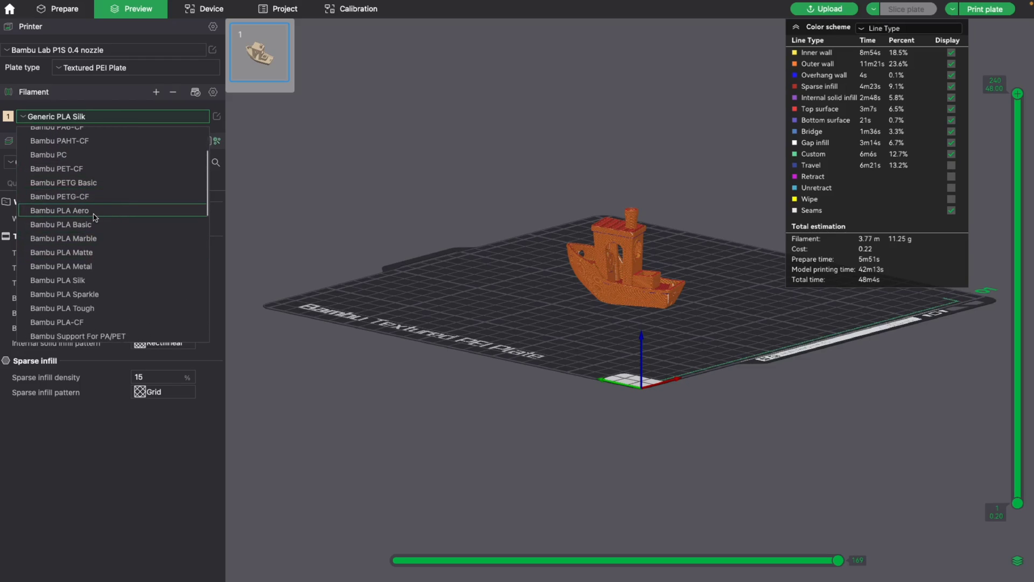
scroll(105, 275, down, 5)
scroll(105, 283, down, 1)
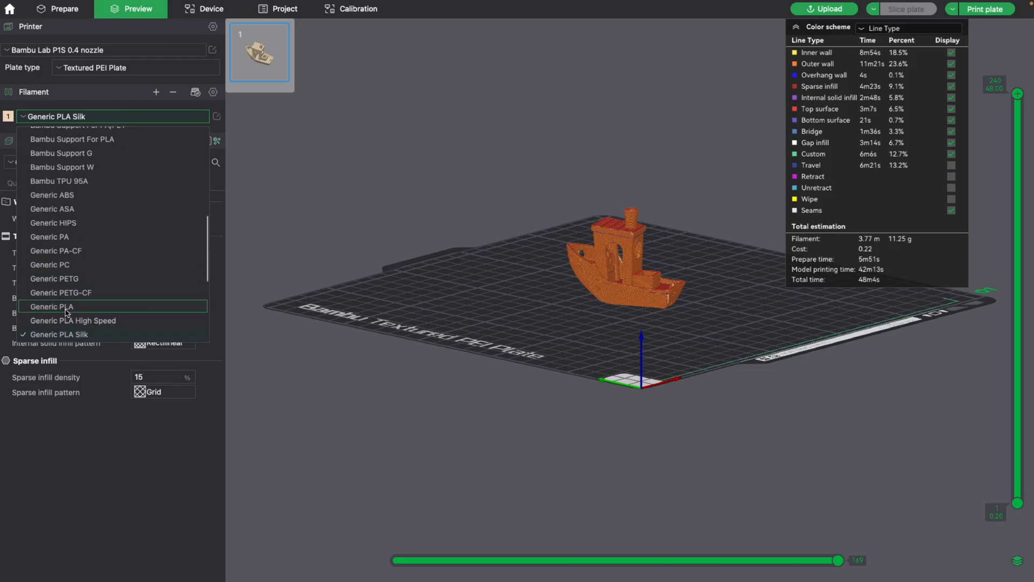
click(67, 307)
click(910, 10)
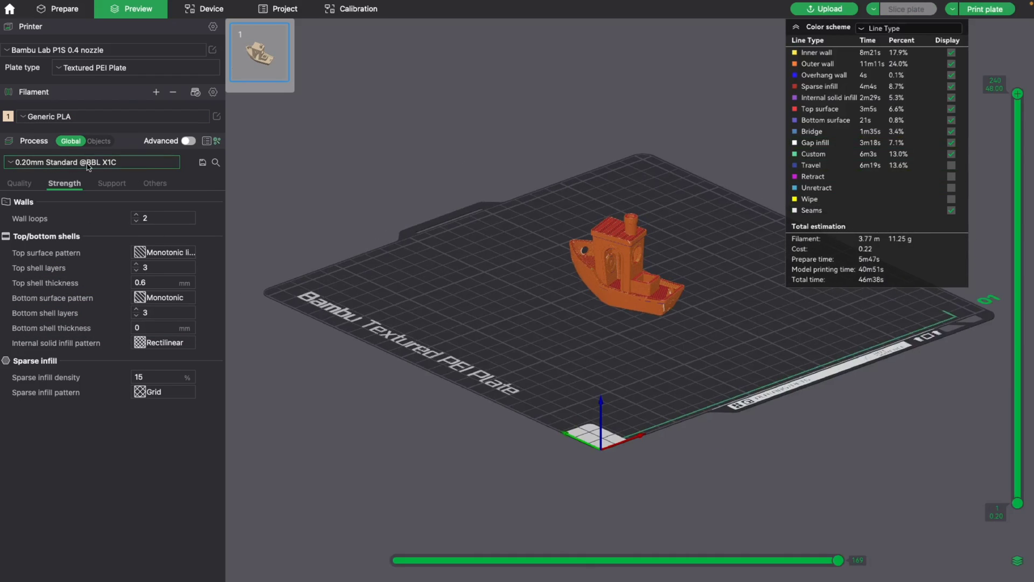
click(118, 162)
click(60, 283)
click(916, 9)
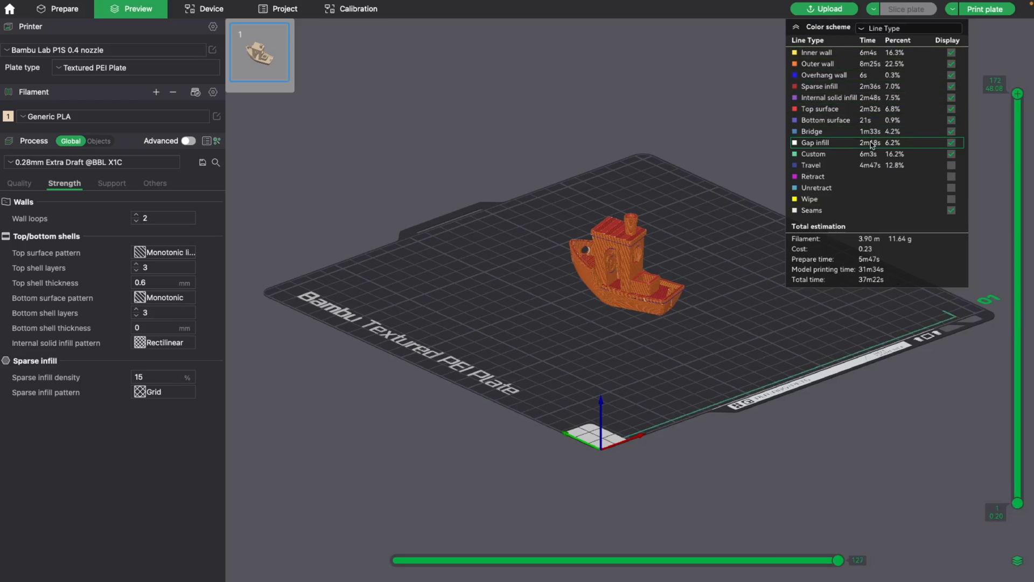
Preview the slice coloured by filament, speed, line width and layer time, returning to Line Type.
click(862, 32)
click(868, 52)
click(866, 30)
click(868, 62)
click(866, 29)
click(868, 83)
click(860, 31)
click(870, 101)
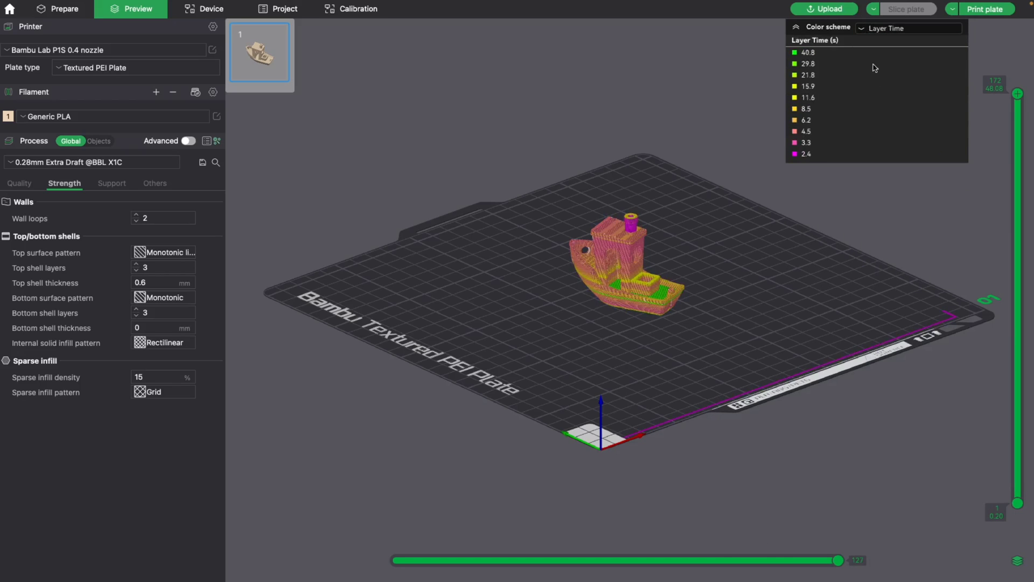
click(867, 30)
click(881, 43)
drag(727, 161, 243, 81)
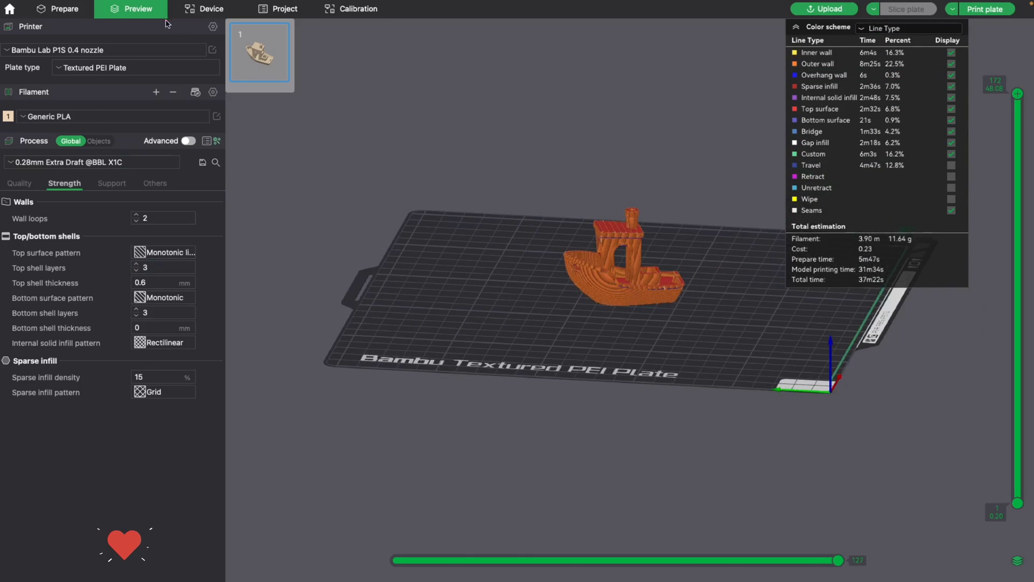
click(201, 12)
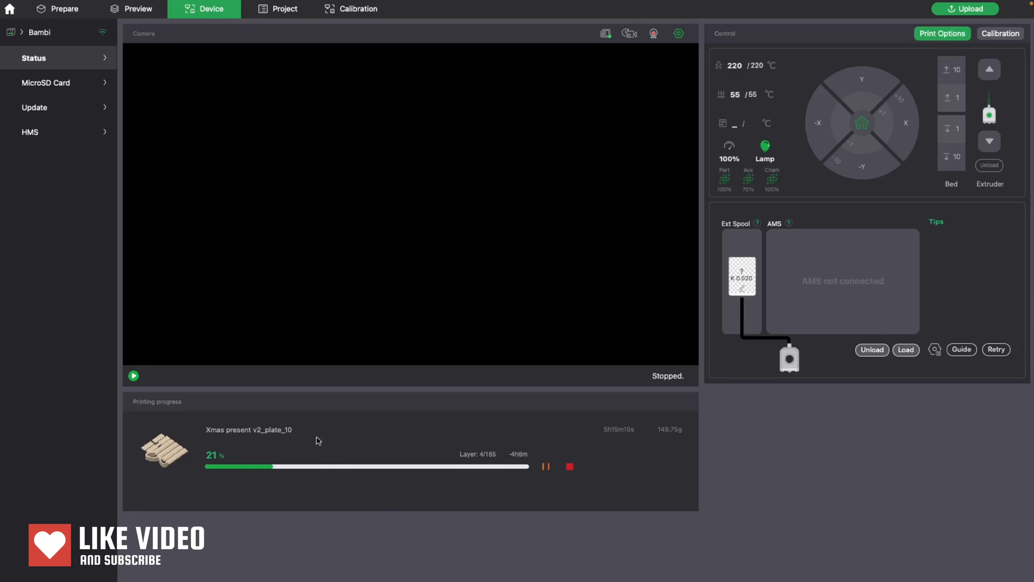
click(70, 83)
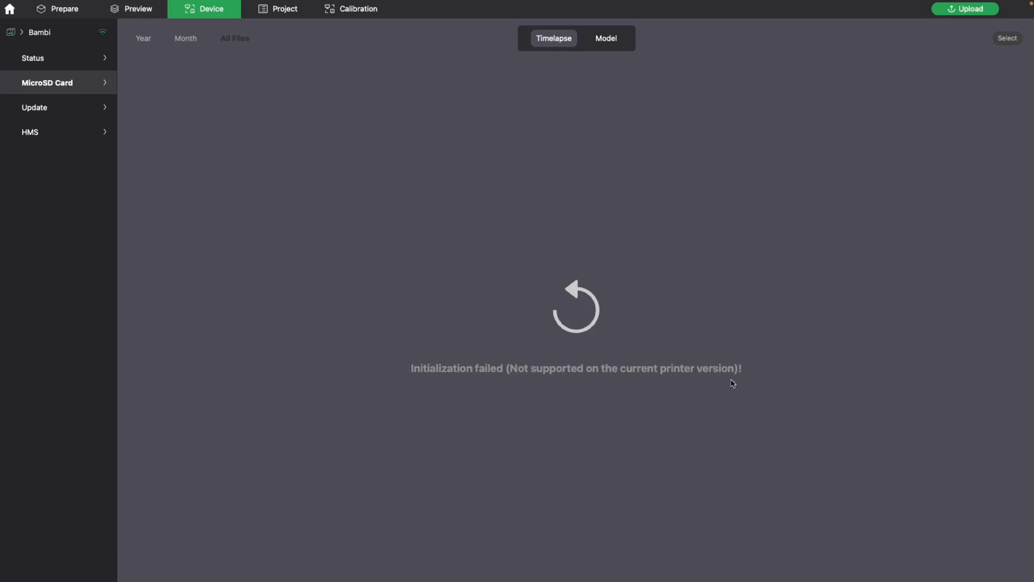
click(605, 38)
click(550, 39)
click(65, 58)
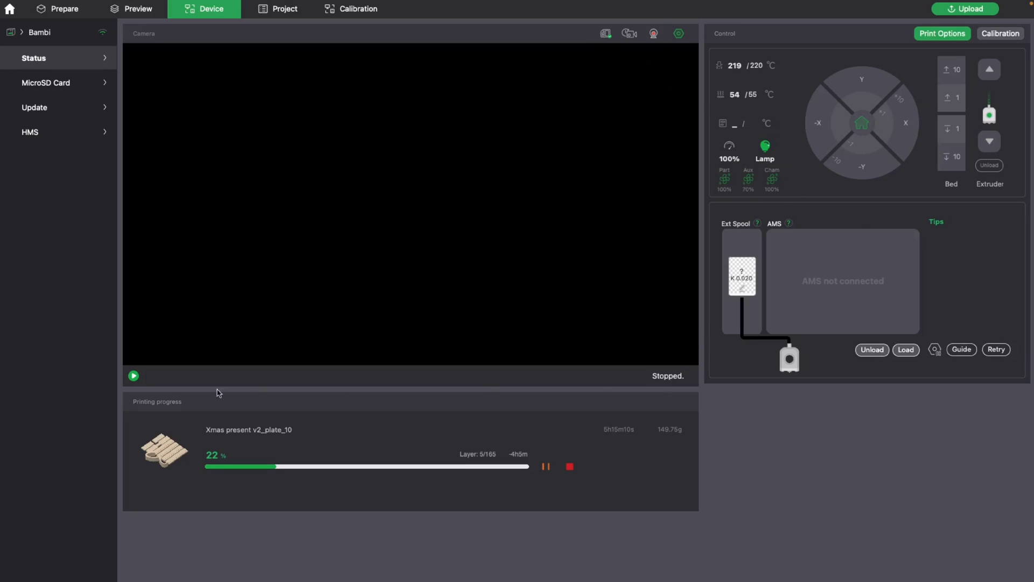
Start the printer's live camera feed, check its auto-record setting, and restart the feed.
click(133, 376)
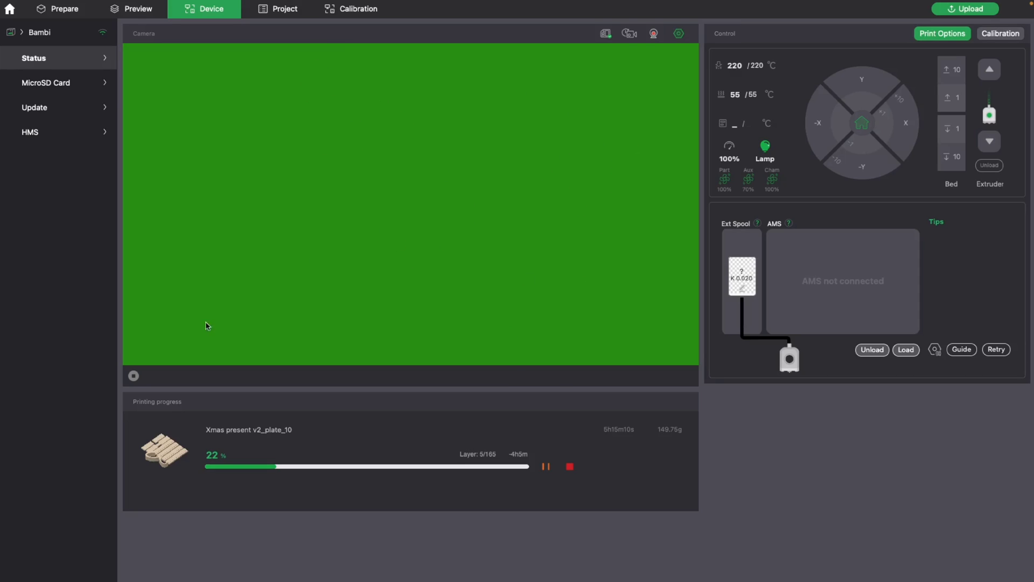
click(134, 376)
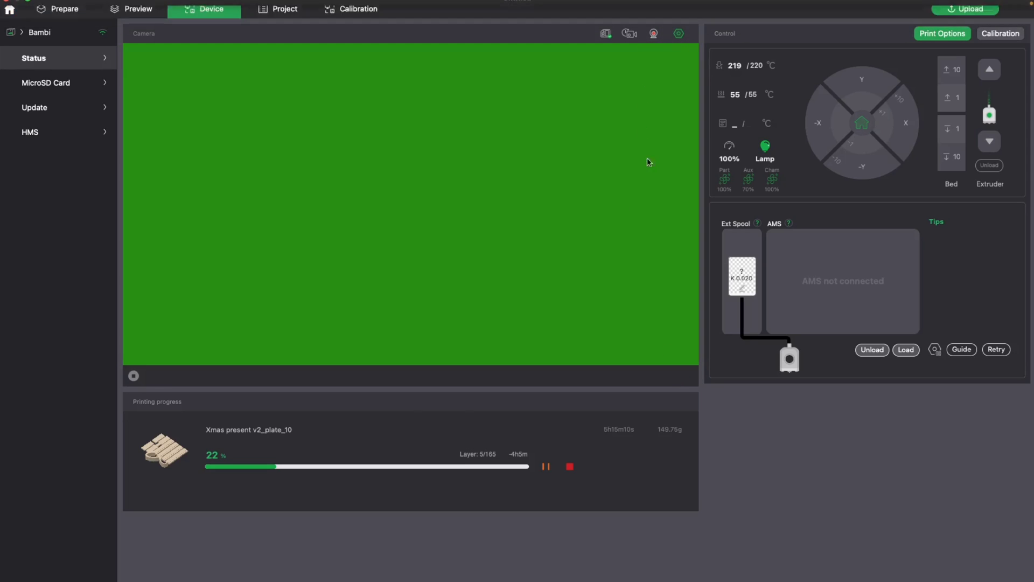
click(676, 35)
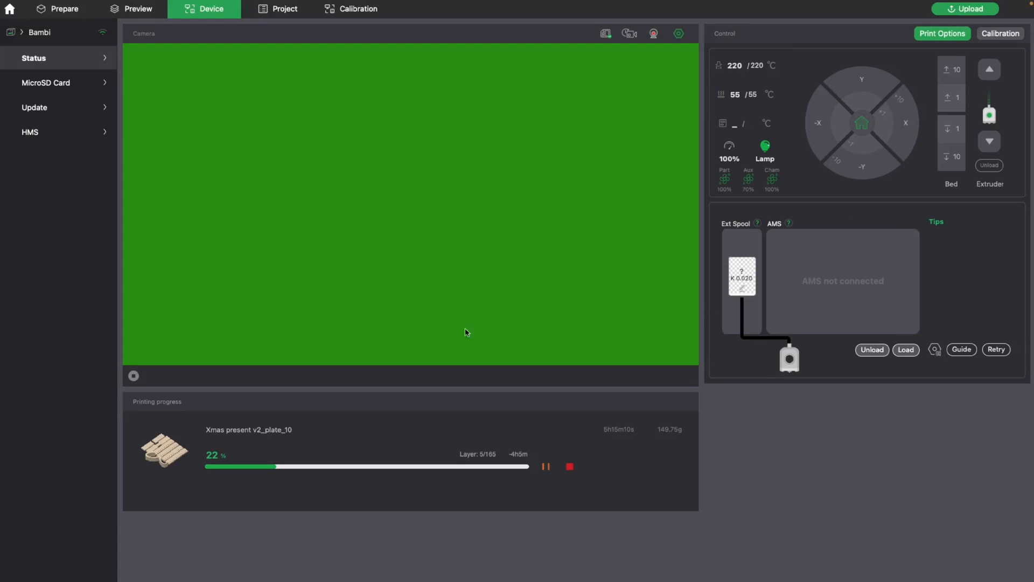
click(133, 376)
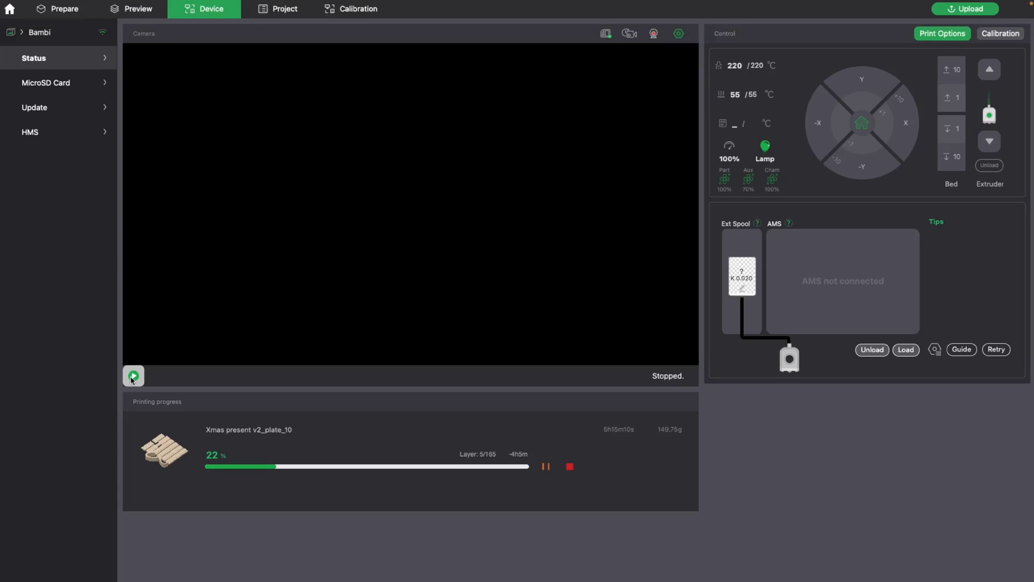
click(133, 376)
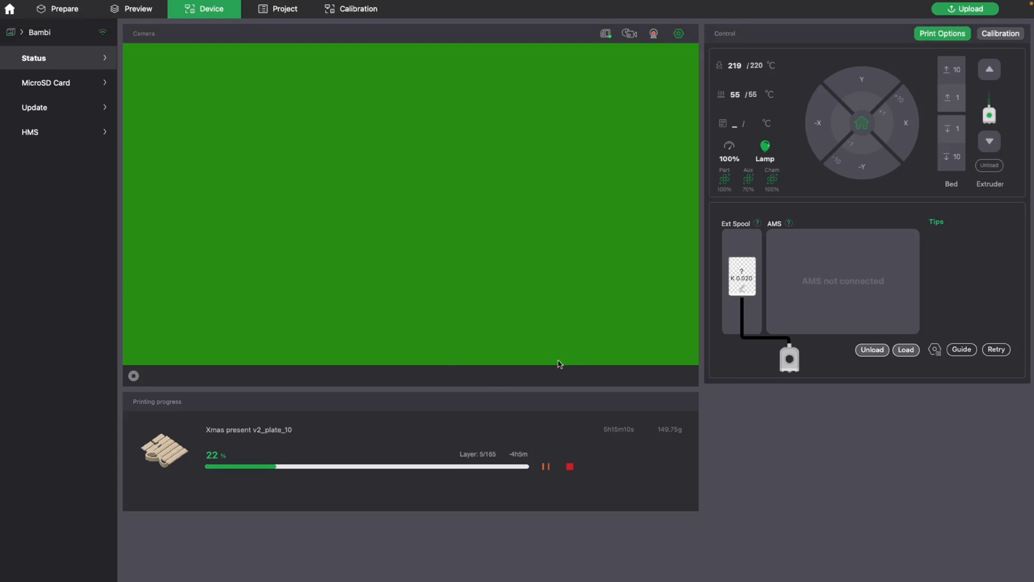
Review the printer's MicroSD card files, firmware version 01.04.02.00, and HMS health messages.
click(77, 83)
click(82, 108)
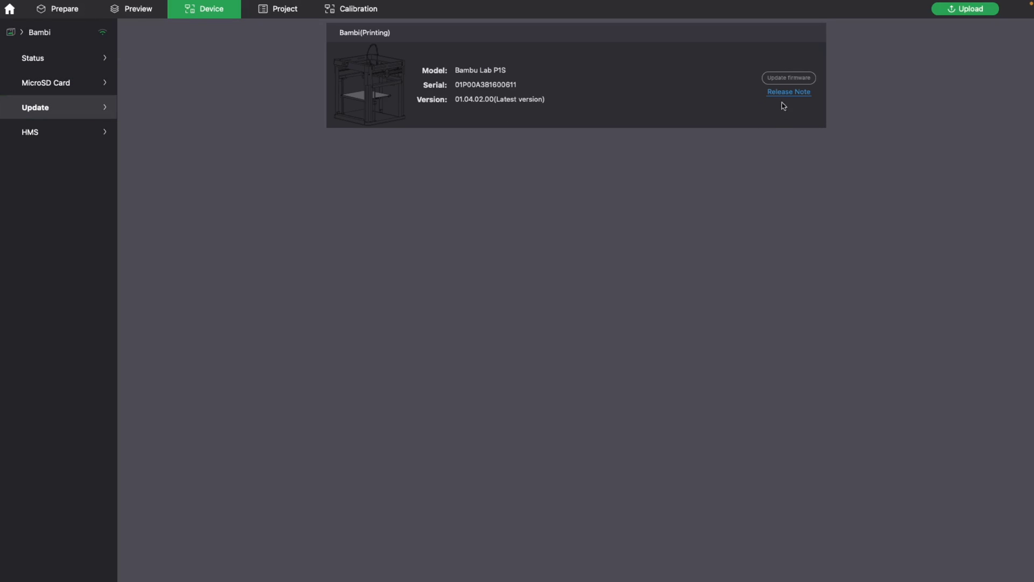
click(46, 140)
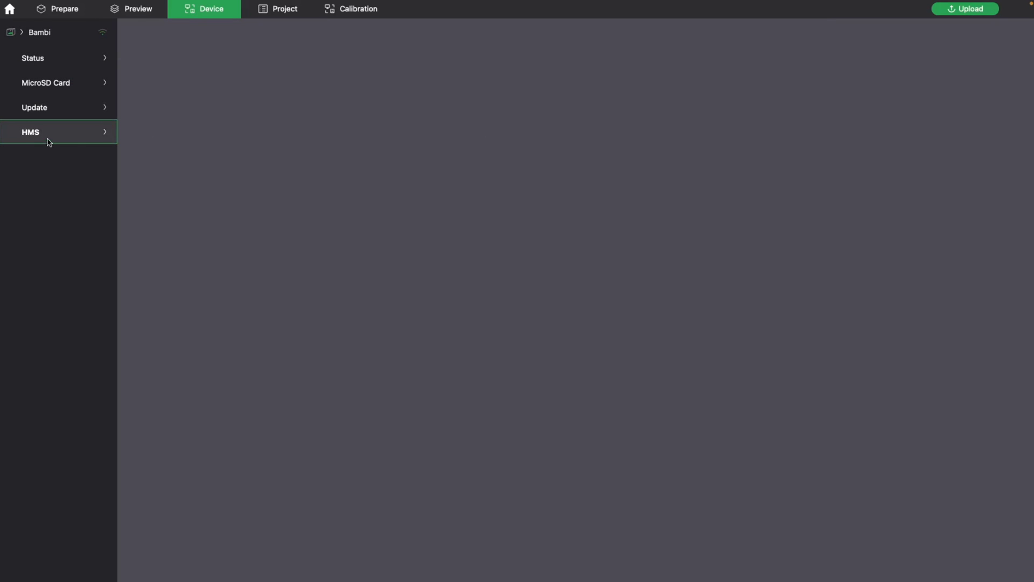
Check the available printers list, then view the Project page with no model information.
click(71, 39)
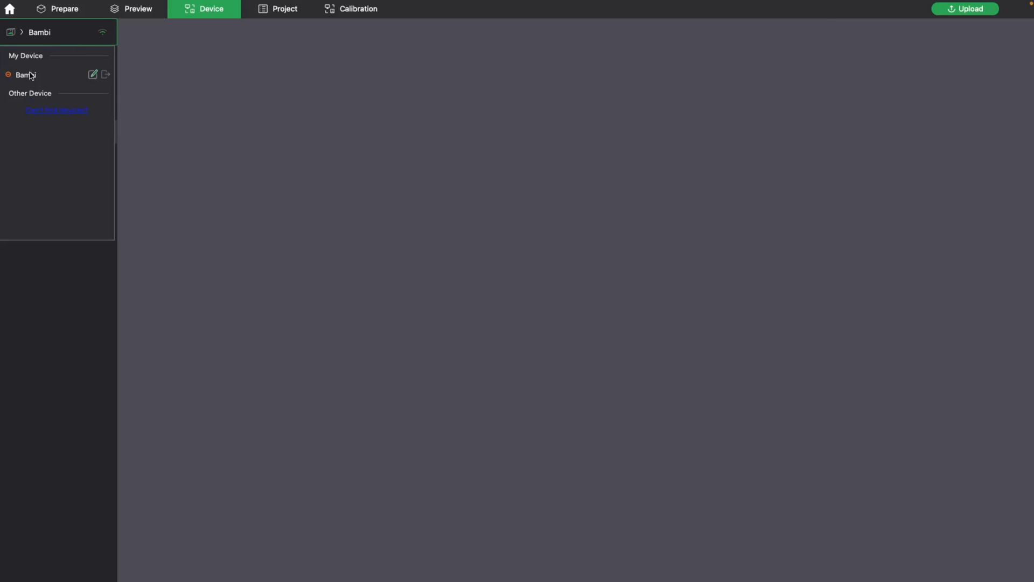
click(167, 66)
click(290, 16)
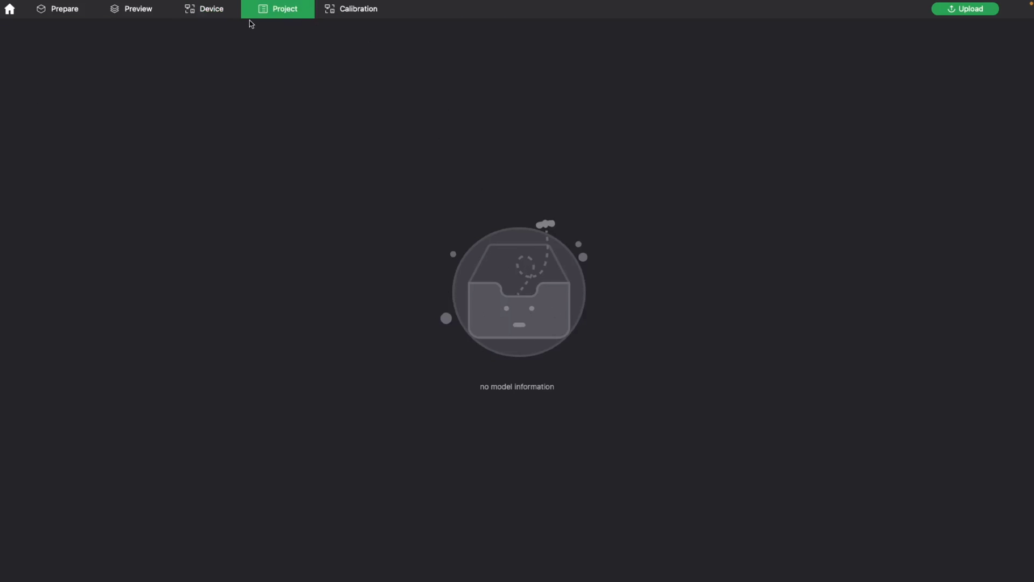
Show the Flow Rate Calibration guide on the Calibration page.
click(367, 15)
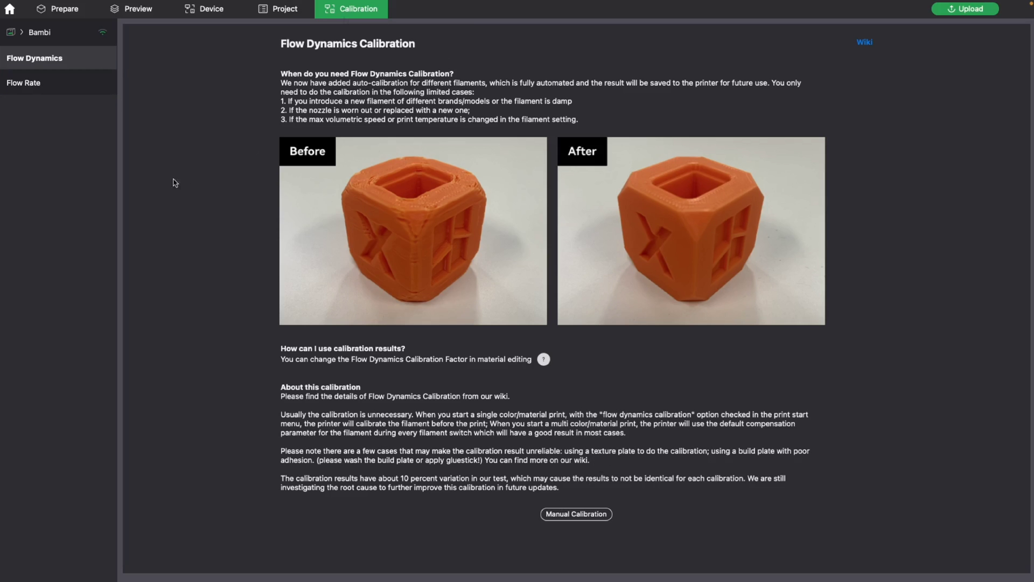
click(67, 90)
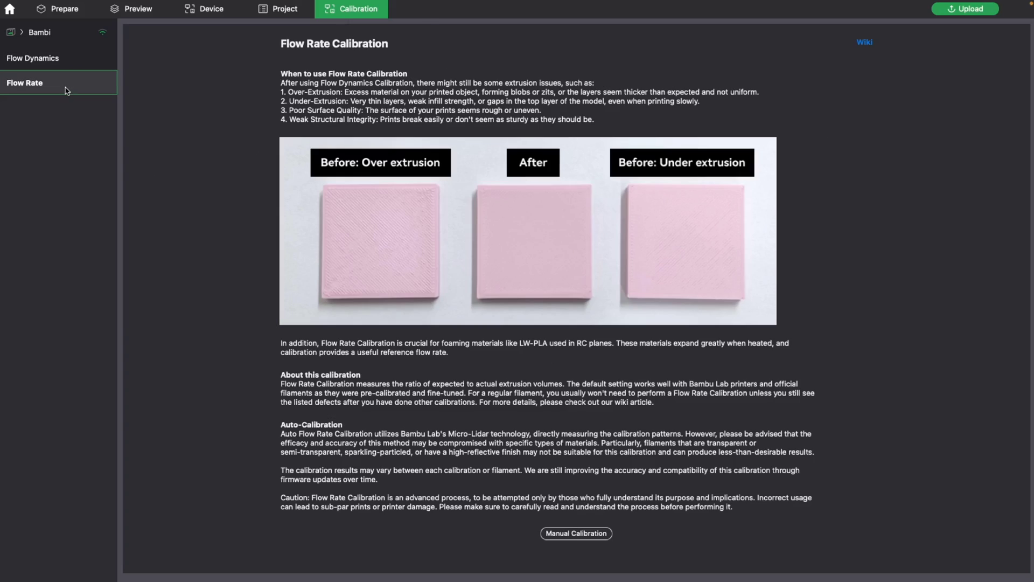
Return to Prepare, review the print and export options, and select the 3DBenchy on the plate.
click(67, 10)
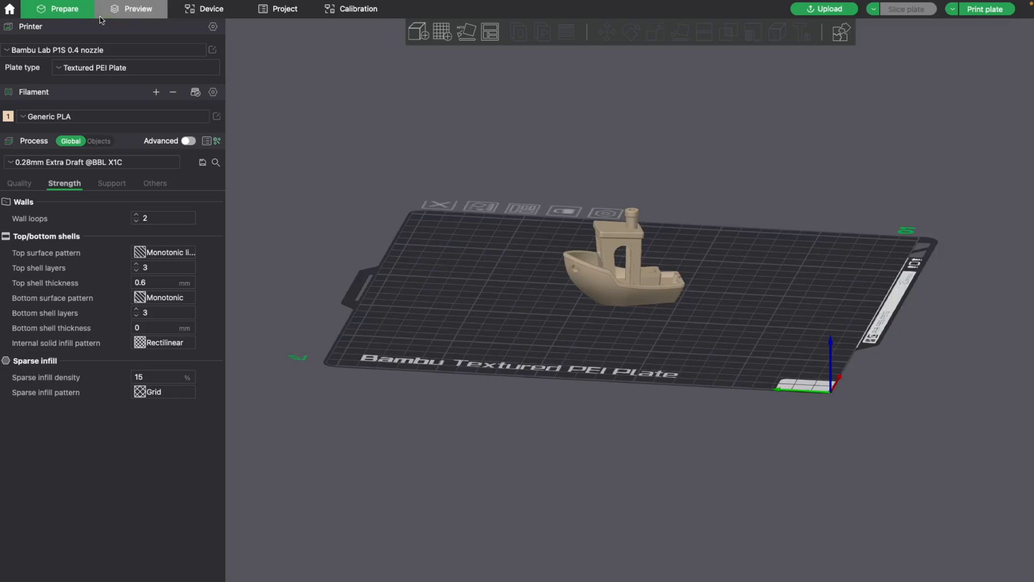
click(953, 10)
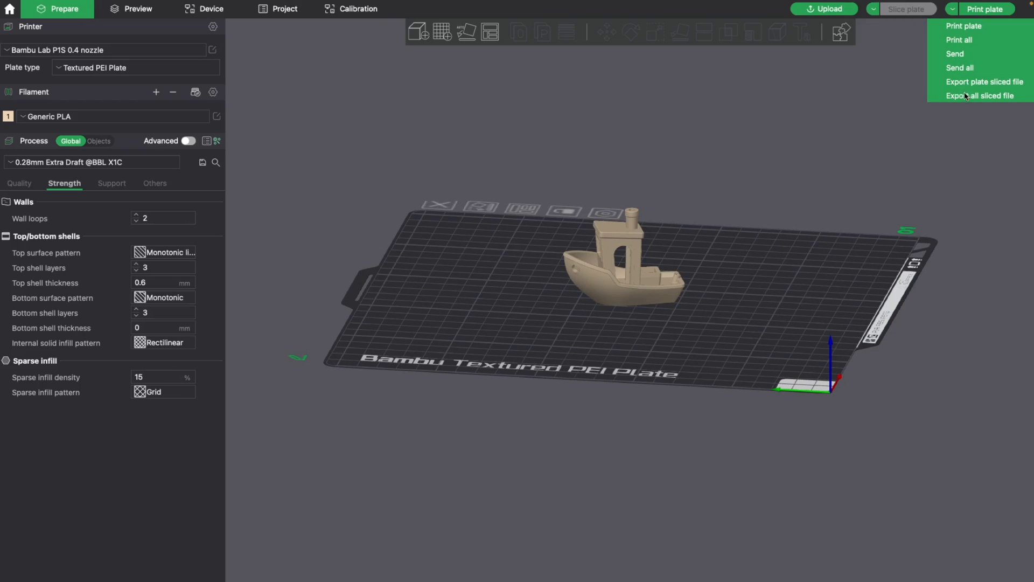
click(752, 143)
click(622, 275)
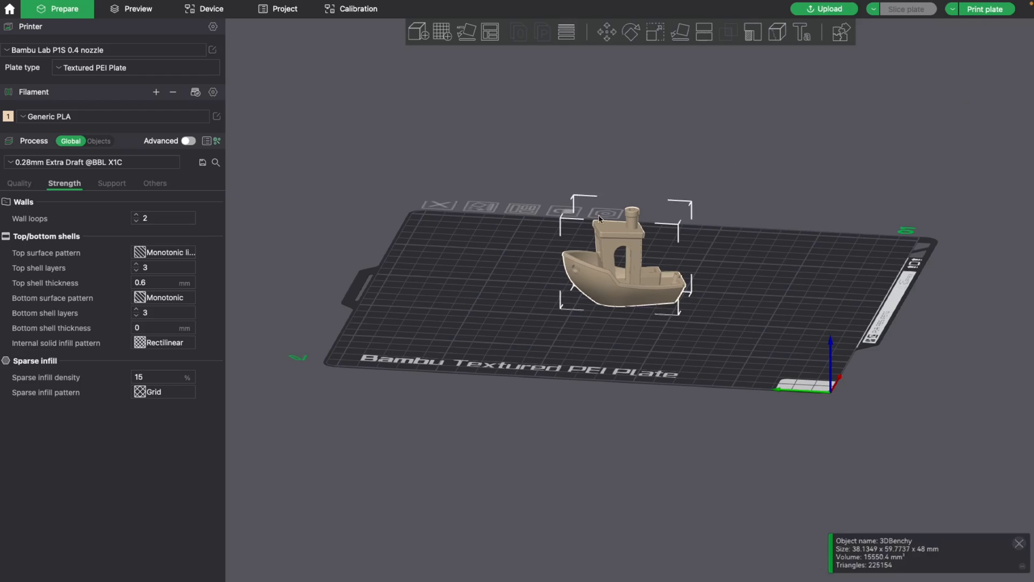
Turn on variable layer height for the Benchy and refine the roof layers to about 0.2 mm.
click(560, 37)
key(z)
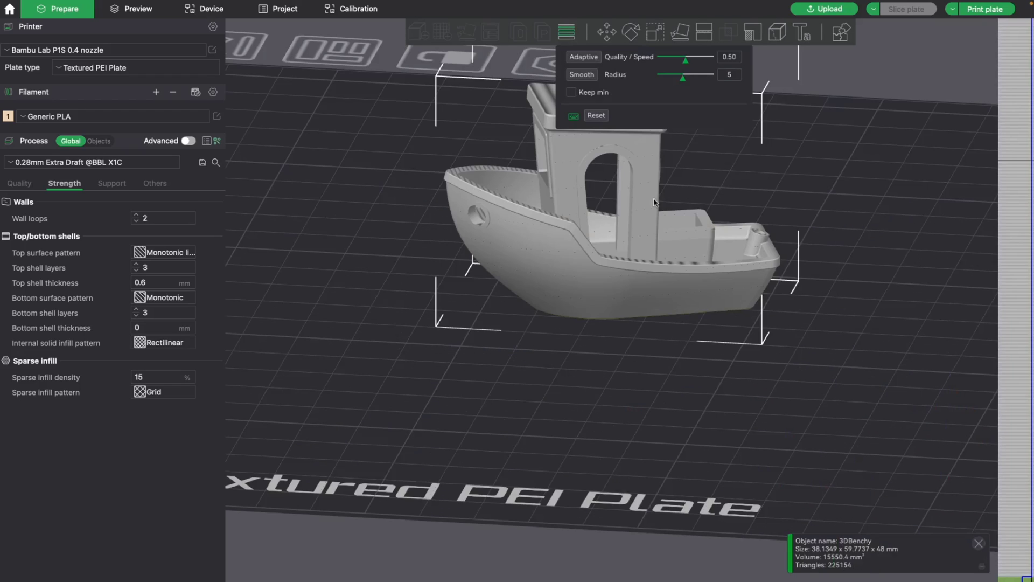
middle_drag(687, 205, 662, 367)
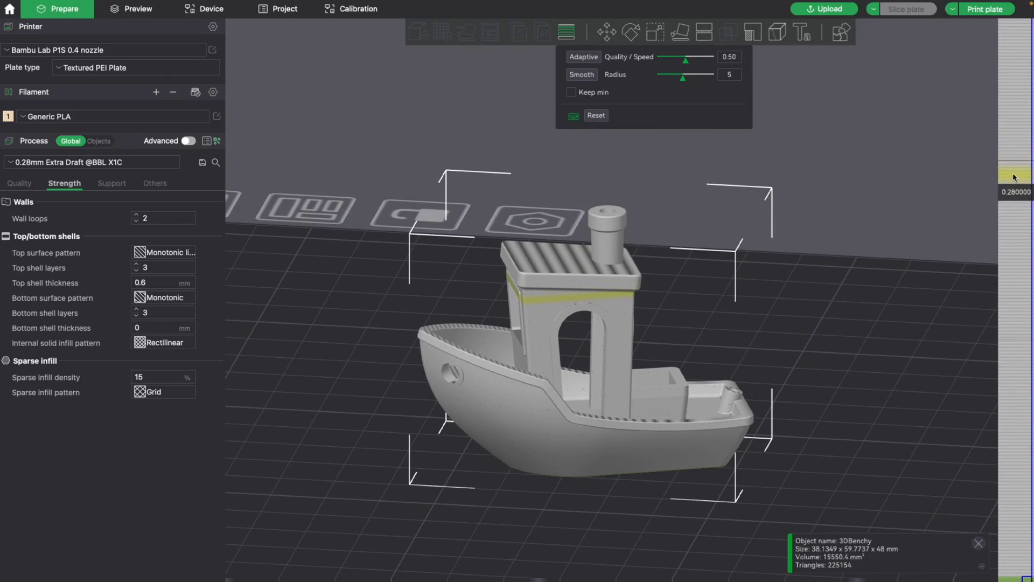
drag(1015, 162, 1015, 53)
scroll(545, 269, up, 3)
scroll(546, 269, up, 4)
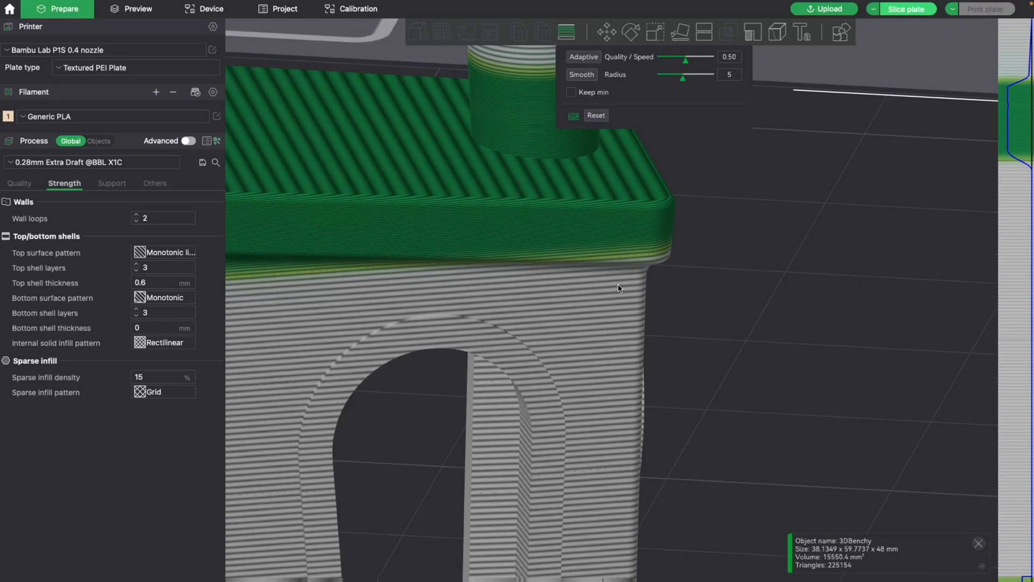
Thin the cabin layers to about 0.09 mm and the arch to 0.2 mm, then reset to uniform.
mouse_move(1011, 100)
mouse_down()
mouse_move(1012, 181)
mouse_move(997, 237)
mouse_up()
mouse_move(1007, 194)
mouse_down()
mouse_move(1009, 197)
mouse_move(1010, 235)
mouse_move(1010, 205)
mouse_up()
drag(905, 188, 946, 252)
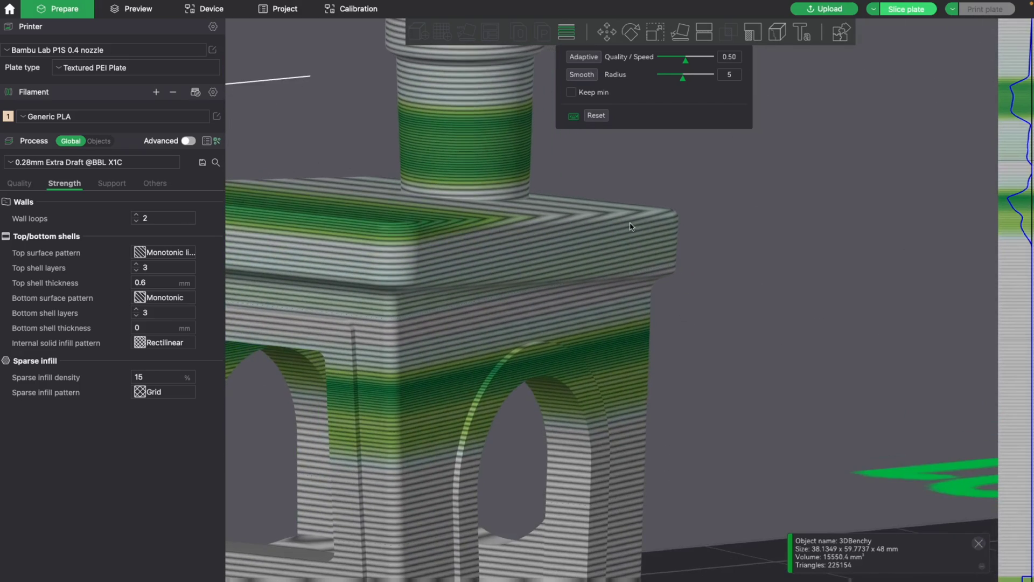
scroll(638, 225, down, 6)
click(597, 115)
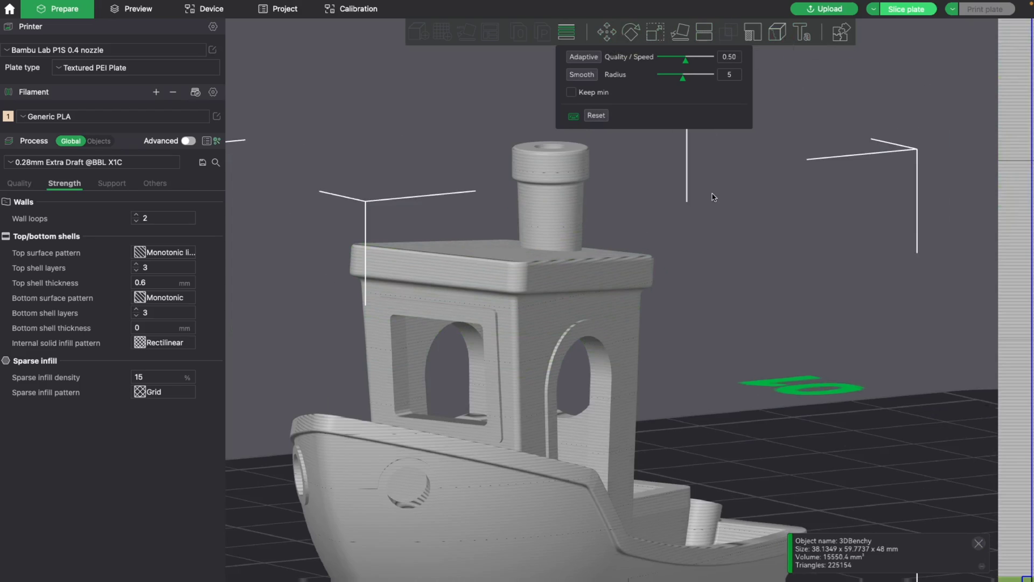
scroll(776, 194, up, 2)
scroll(711, 213, down, 8)
Start a cut on the 3DBenchy and turn the cut plane vertical through it.
key(0)
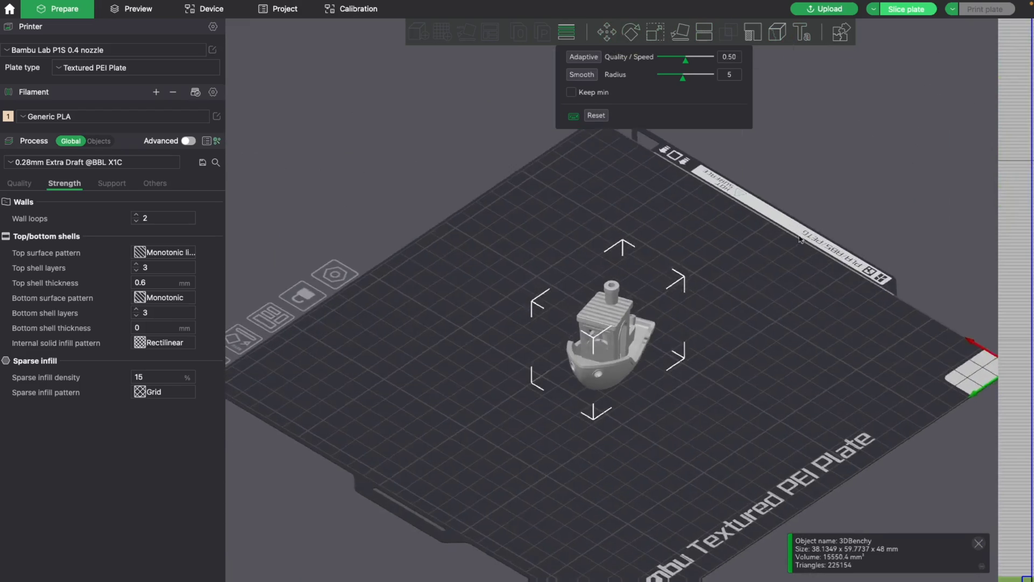
drag(801, 240, 732, 75)
click(704, 31)
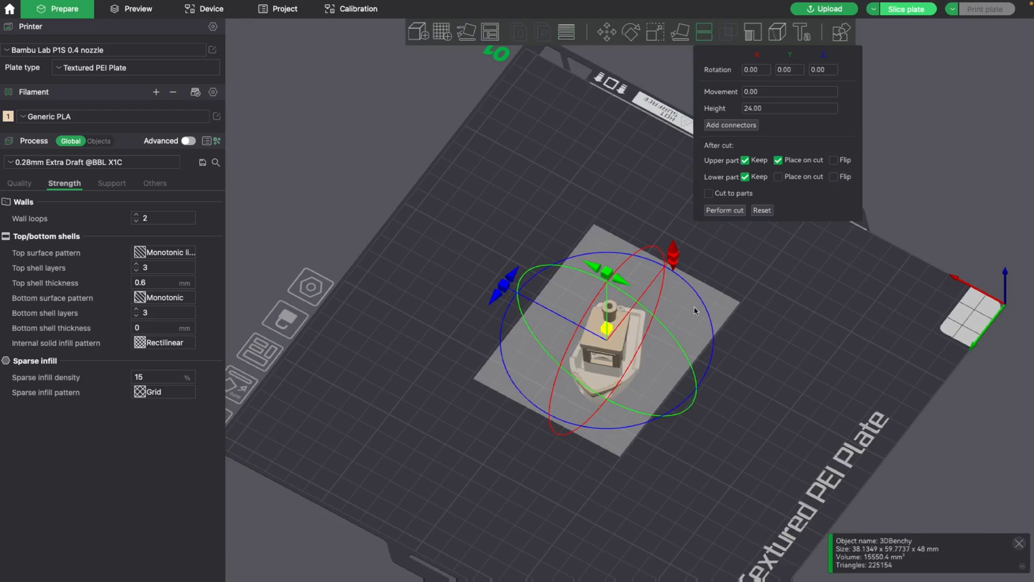
drag(902, 222, 573, 279)
drag(628, 184, 659, 307)
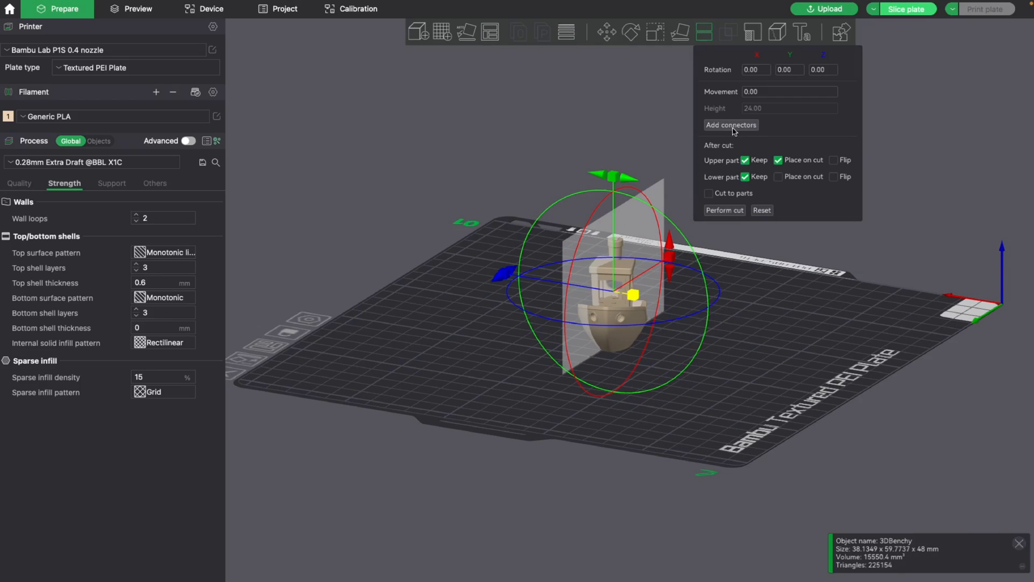
Try the cut into two parts, move the upper part away, then undo it with Ctrl+Z.
click(722, 210)
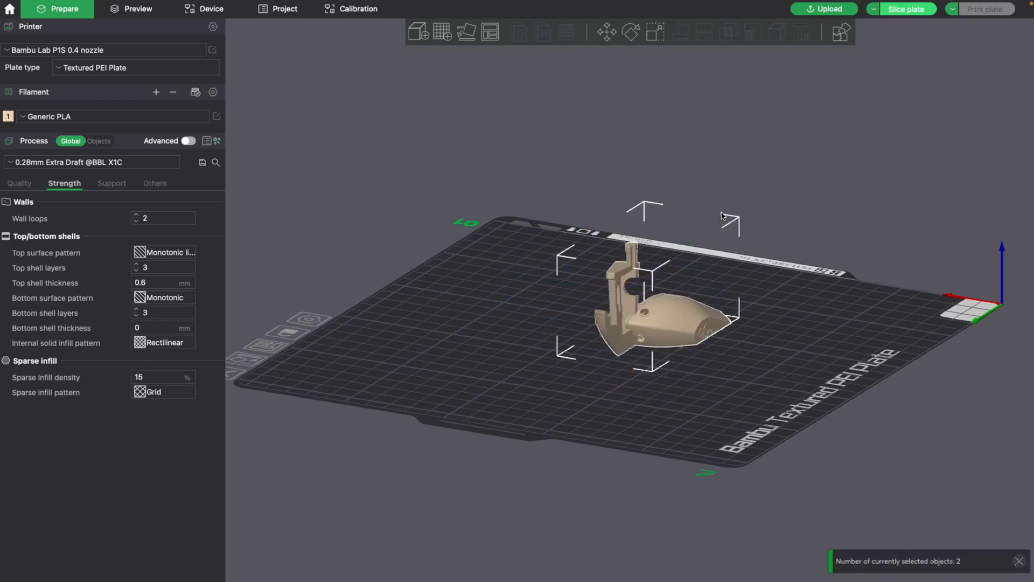
drag(736, 341, 693, 265)
drag(669, 323, 706, 344)
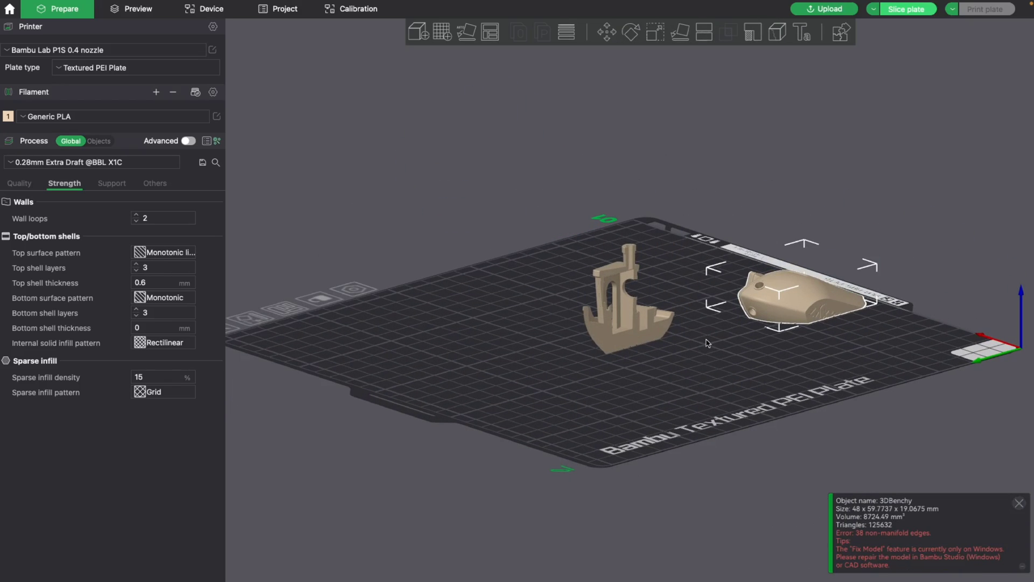
key(ctrl+z)
key(ctrl+z)
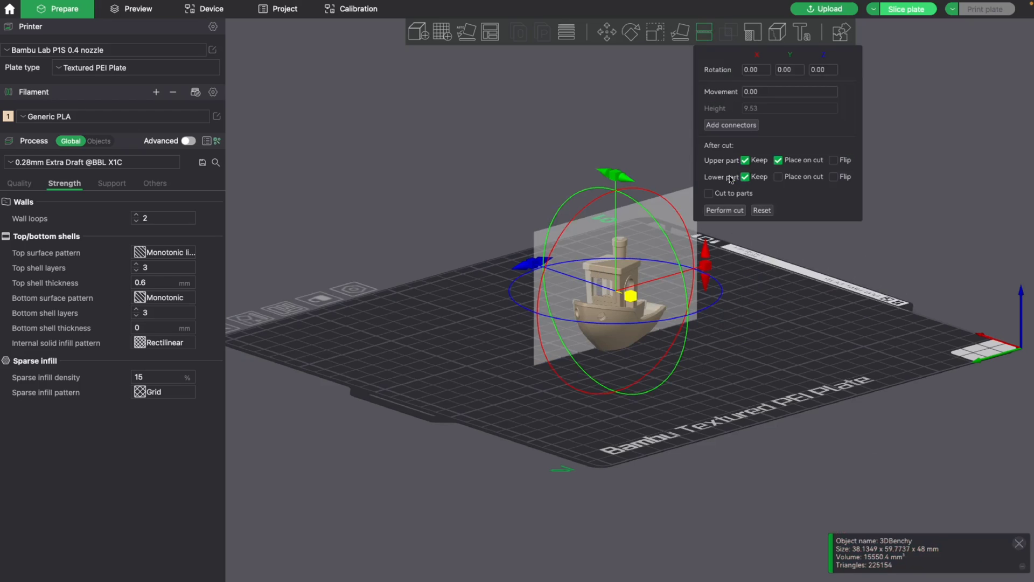
Place four dowel connectors on the Benchy's cut face and confirm them.
click(731, 123)
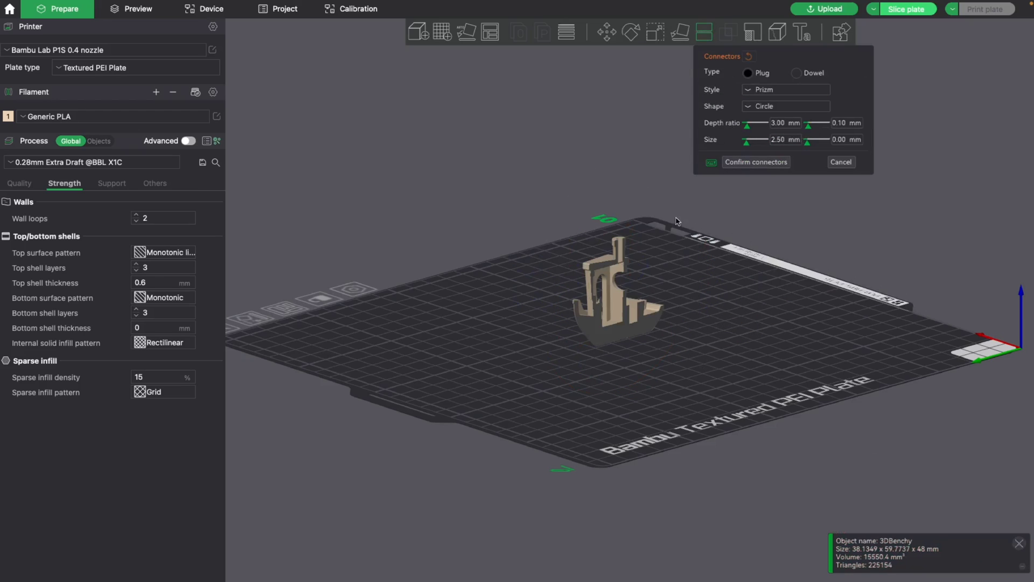
scroll(628, 300, up, 2)
scroll(629, 299, up, 5)
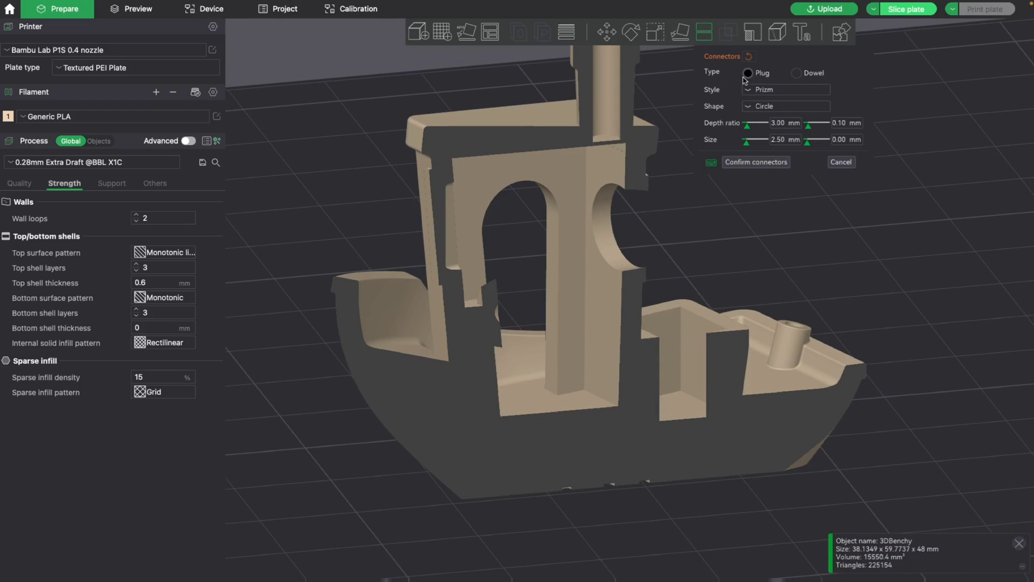
click(797, 73)
click(454, 388)
click(560, 458)
click(733, 453)
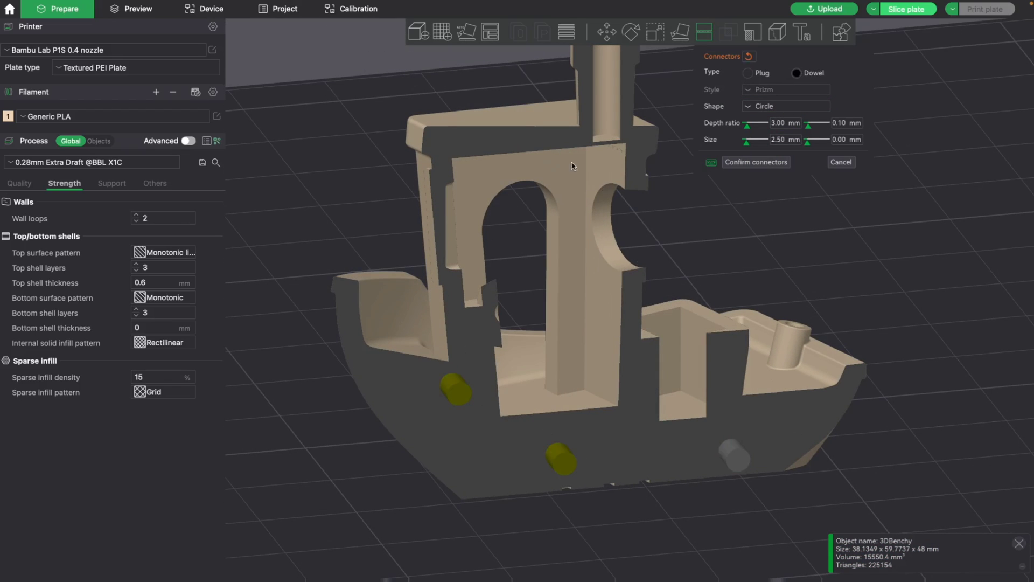
click(838, 414)
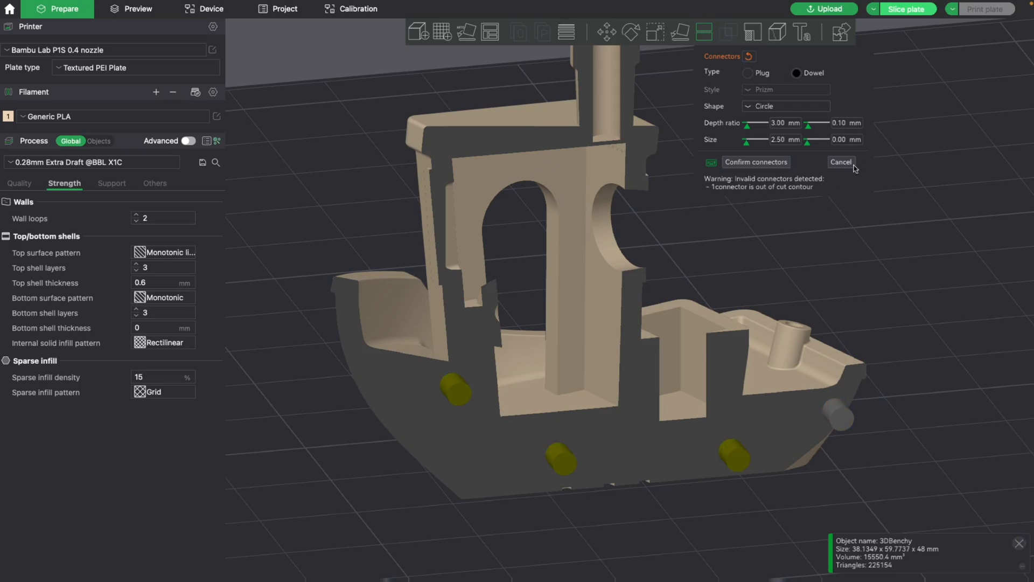
click(757, 163)
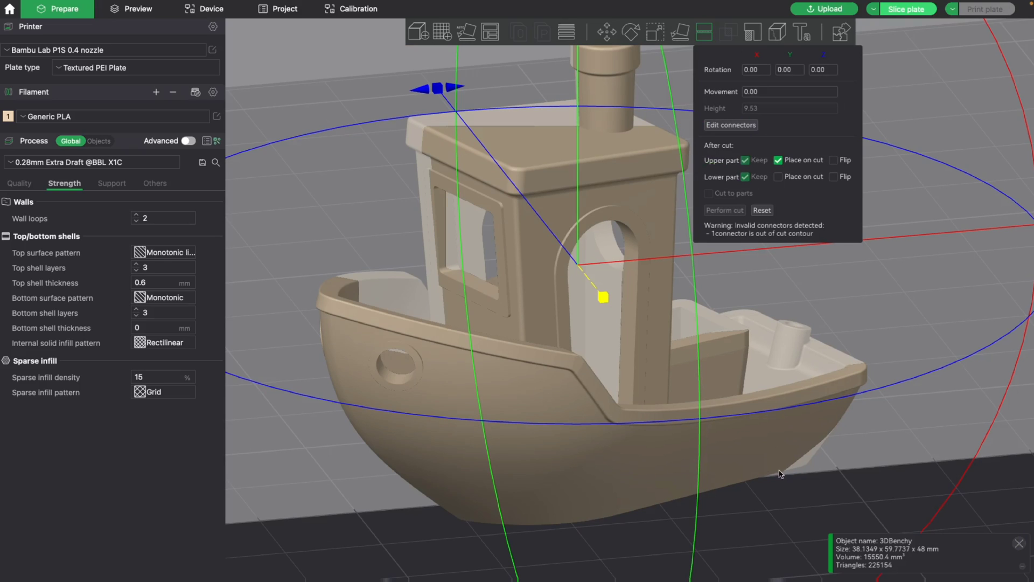
Move the invalid dowel inside the hull's cut area, confirm, and perform the cut.
drag(749, 437, 777, 413)
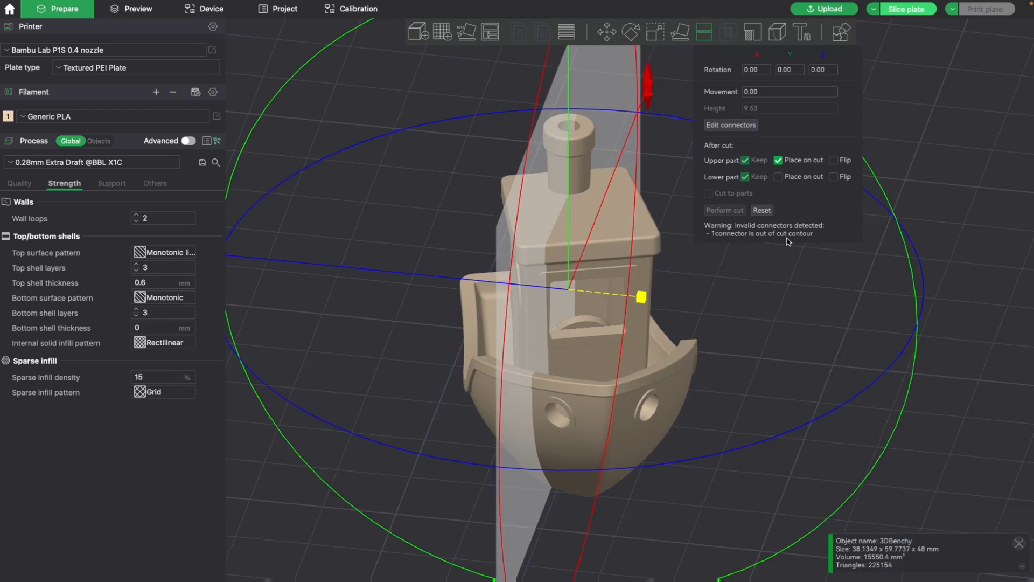
click(733, 126)
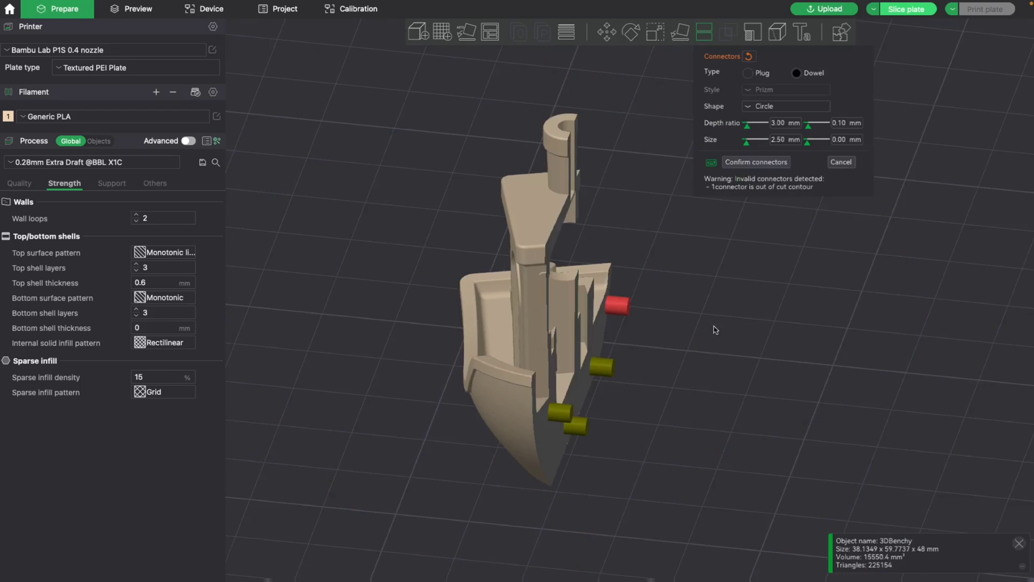
drag(710, 377, 683, 386)
click(754, 162)
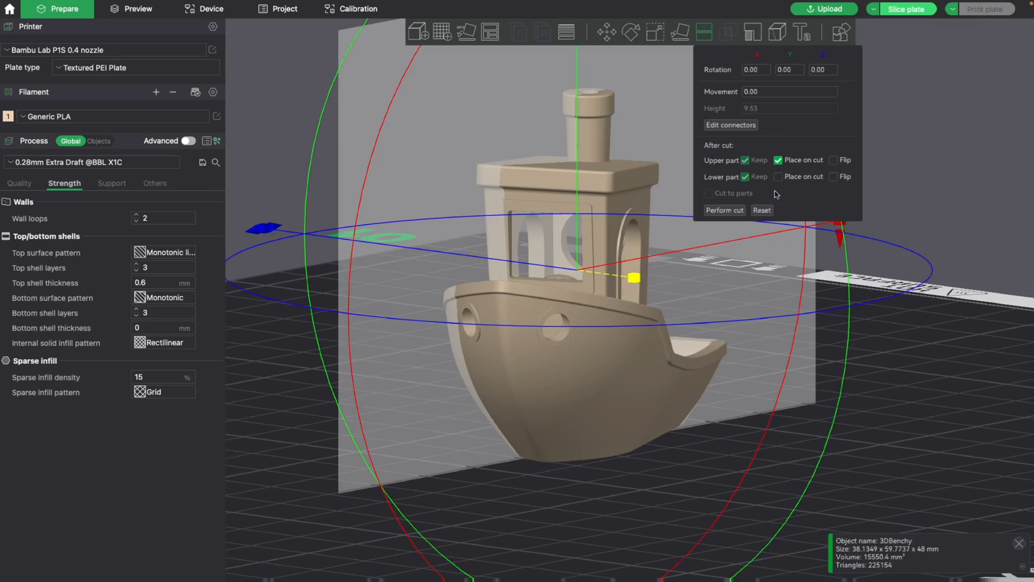
click(730, 212)
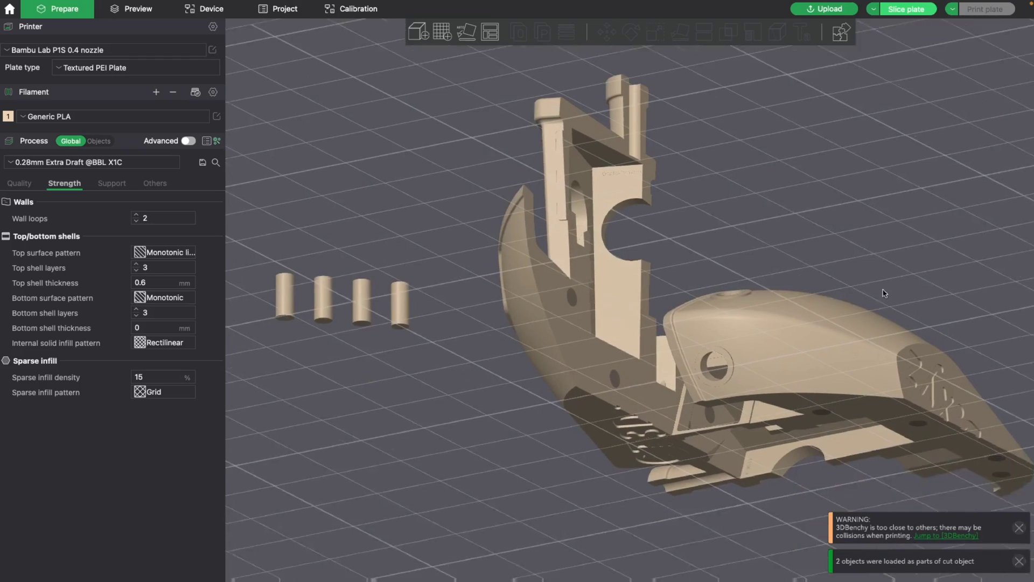
Select the cut-off hull section, arrange the plate, and move the section away from the other half.
click(791, 335)
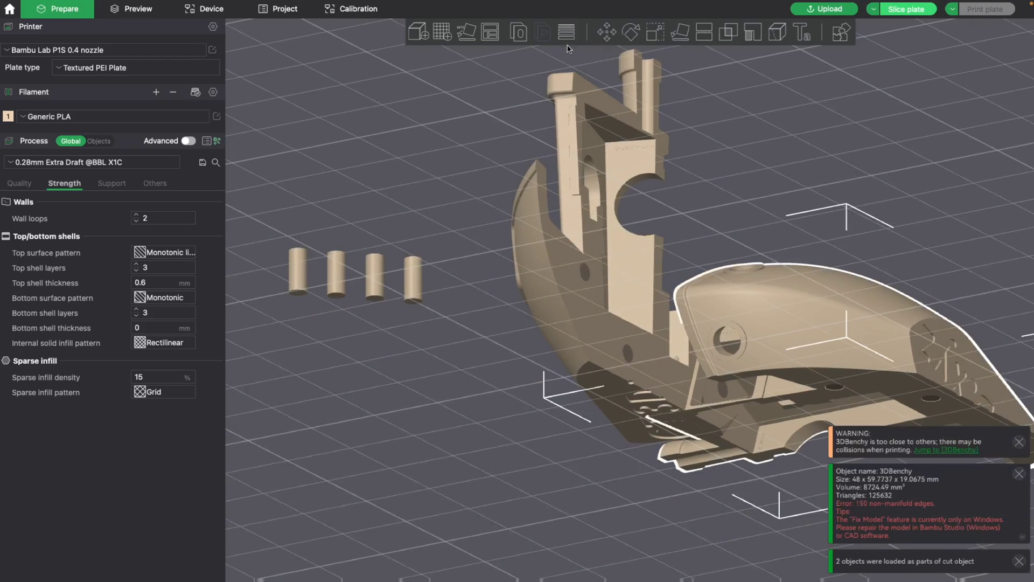
click(473, 34)
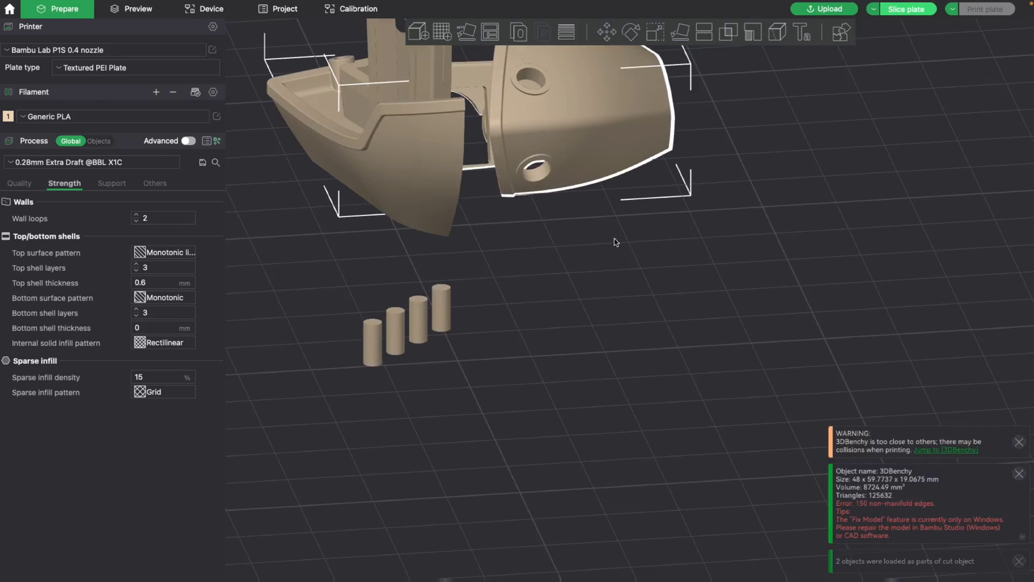
drag(616, 244, 609, 411)
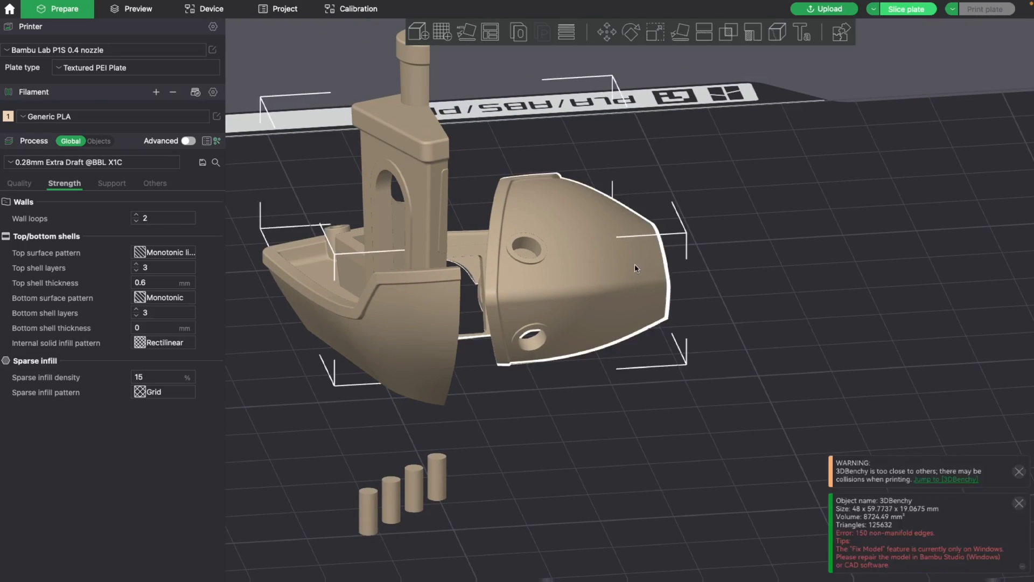
drag(627, 265, 816, 331)
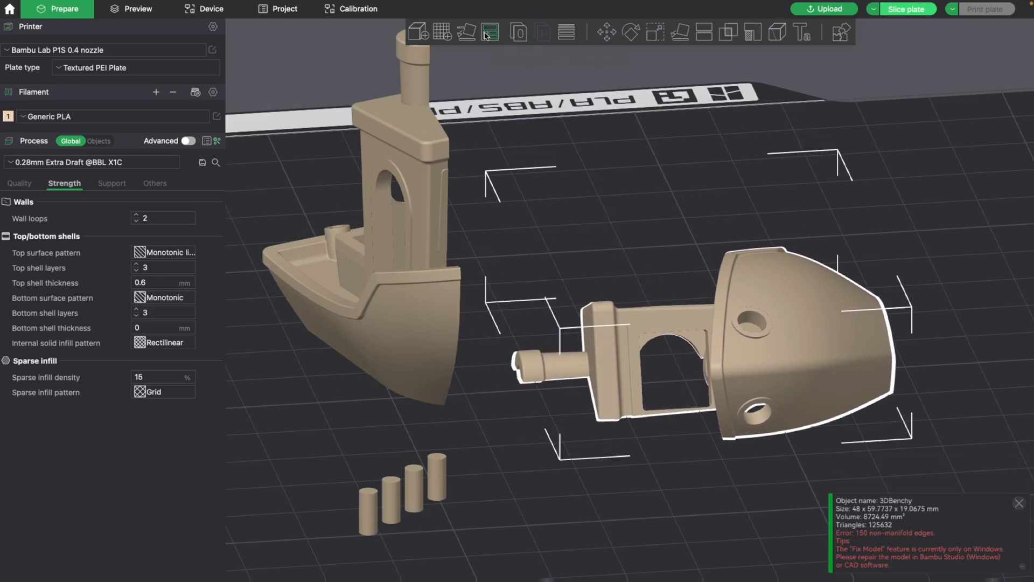
Rotate the cut-off section about its X and Y axes to a new angle.
click(631, 32)
drag(636, 159, 792, 171)
scroll(793, 171, down, 5)
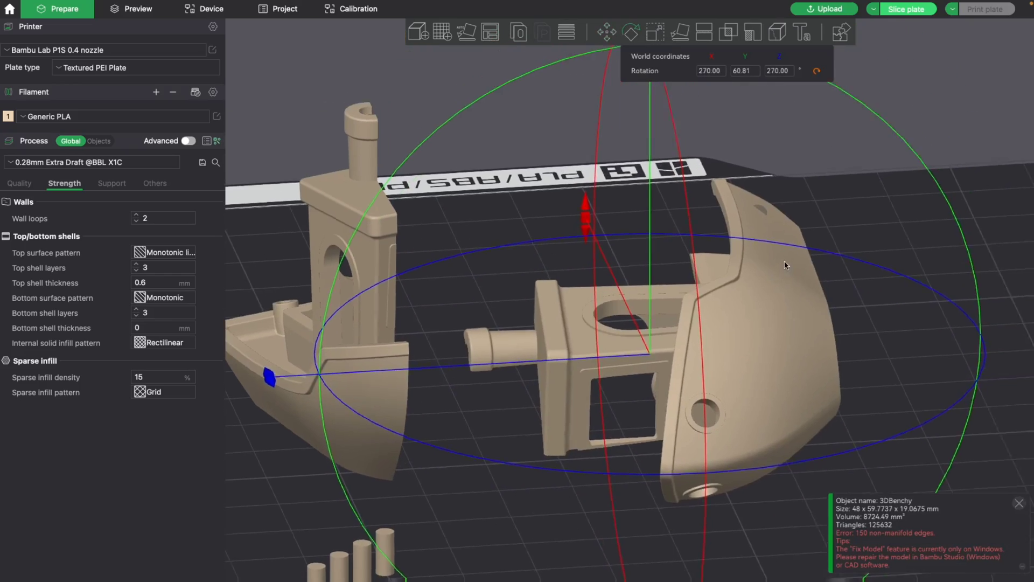
scroll(603, 105, down, 5)
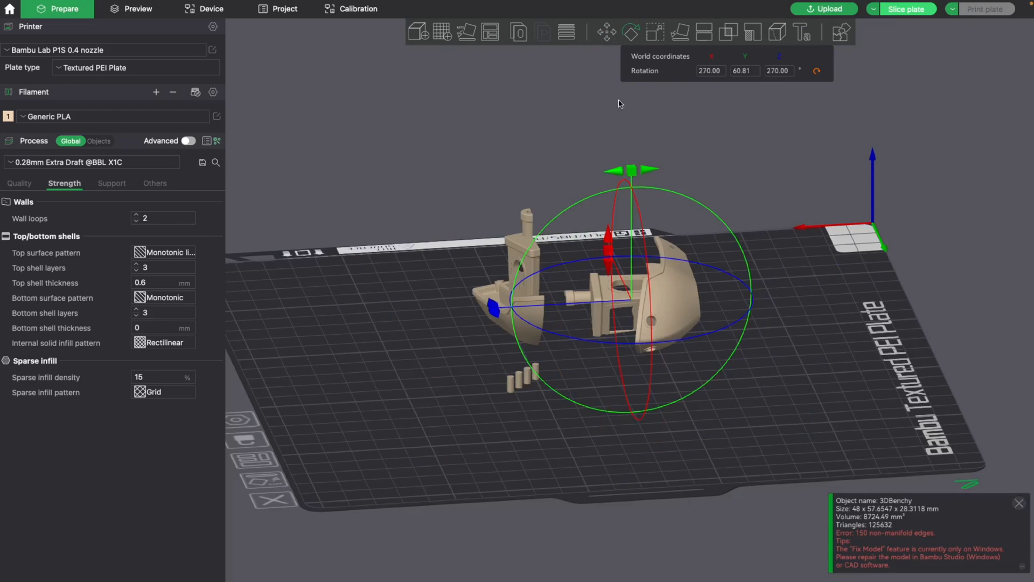
drag(768, 288, 753, 295)
drag(656, 394, 736, 418)
scroll(489, 432, up, 5)
drag(422, 434, 561, 404)
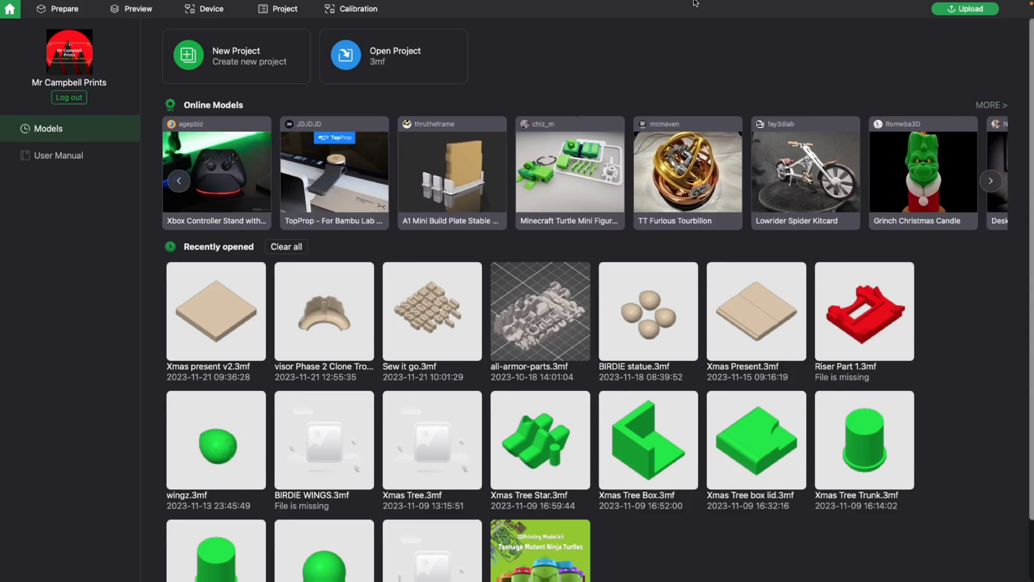
Open MakerWorld in the browser from the Online Models MORE link on the Home page.
click(994, 105)
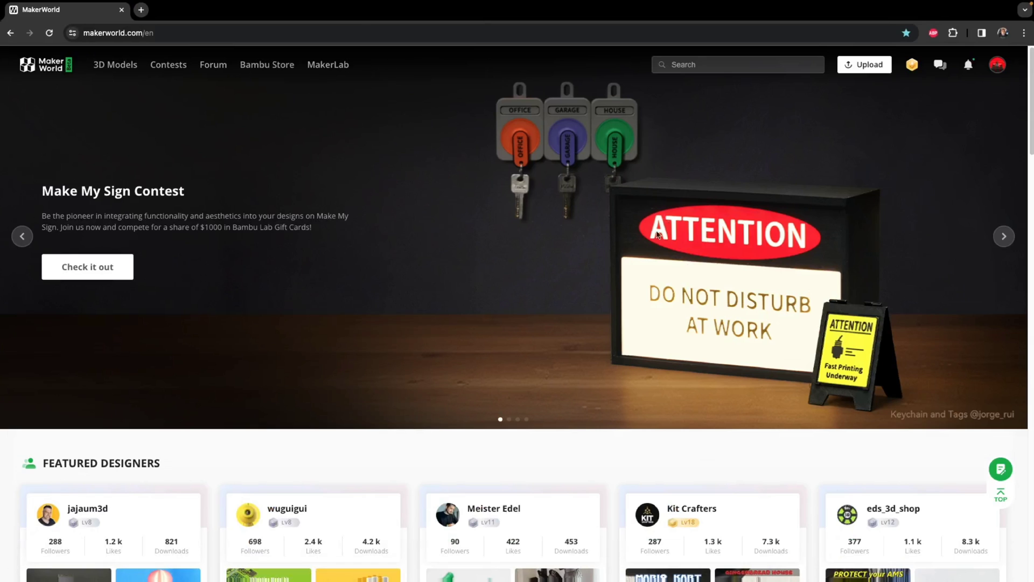
Scroll down to Featured Models and open the Xbox Controller Stand with LED model page.
scroll(647, 253, down, 1)
scroll(646, 254, down, 9)
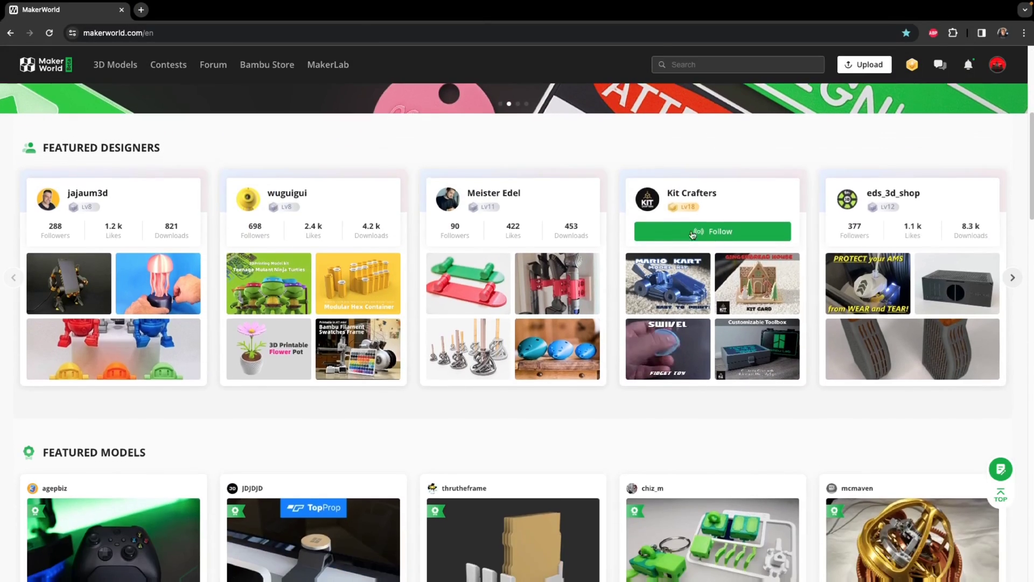
scroll(526, 382, down, 1)
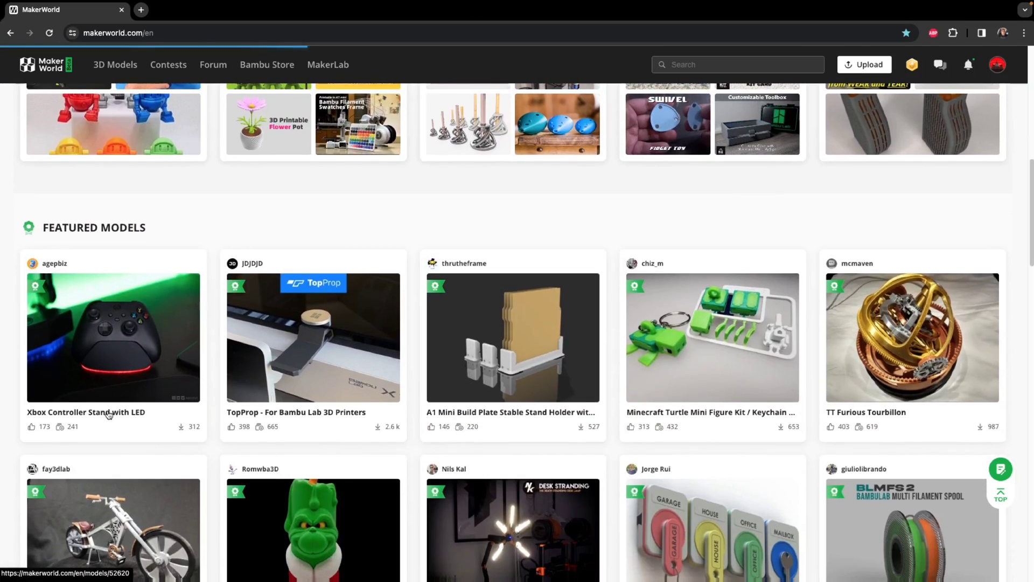
click(108, 414)
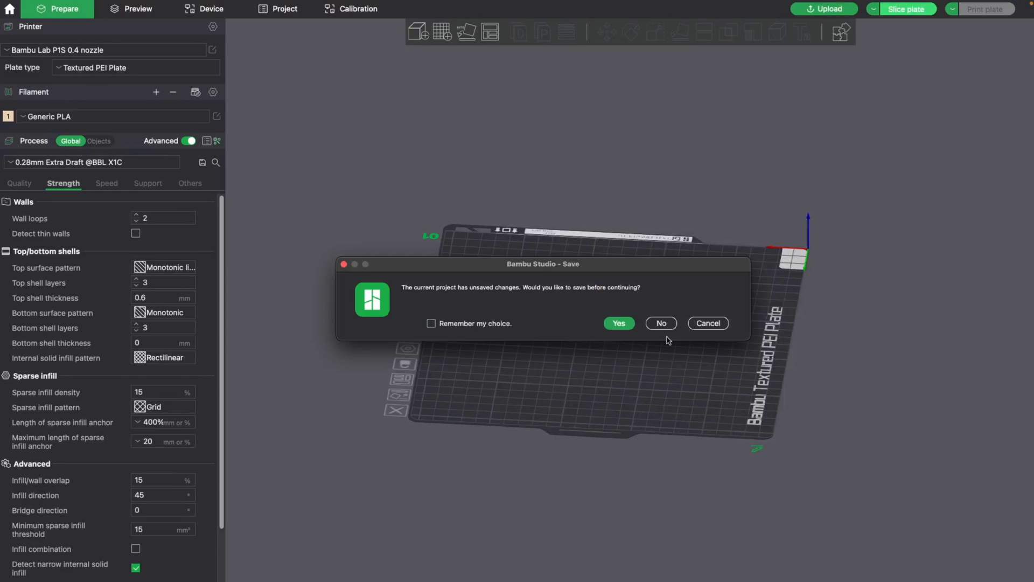
Discard the Benchy project without saving and slice the loaded LED stand plate.
click(661, 323)
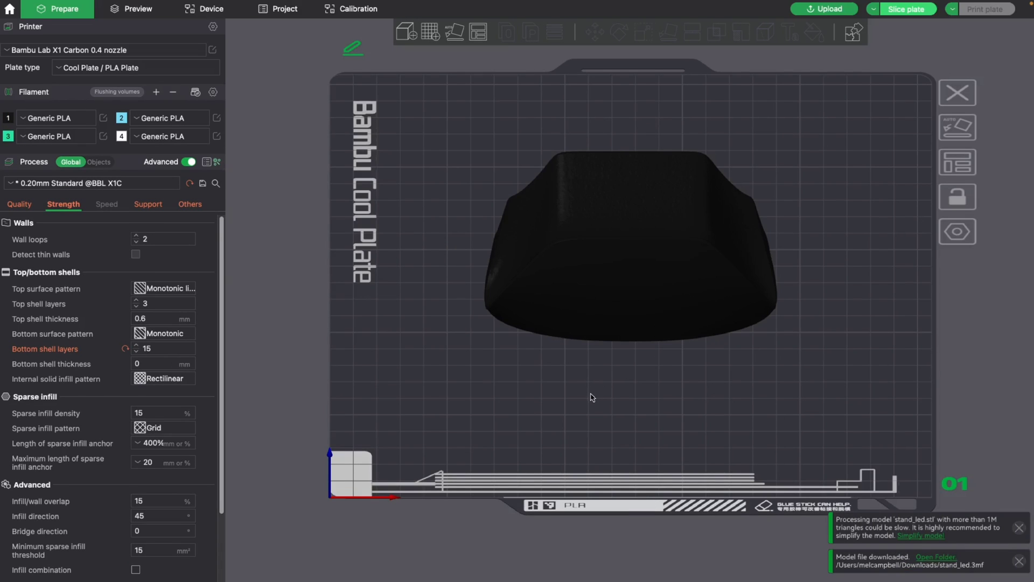
drag(593, 398, 614, 375)
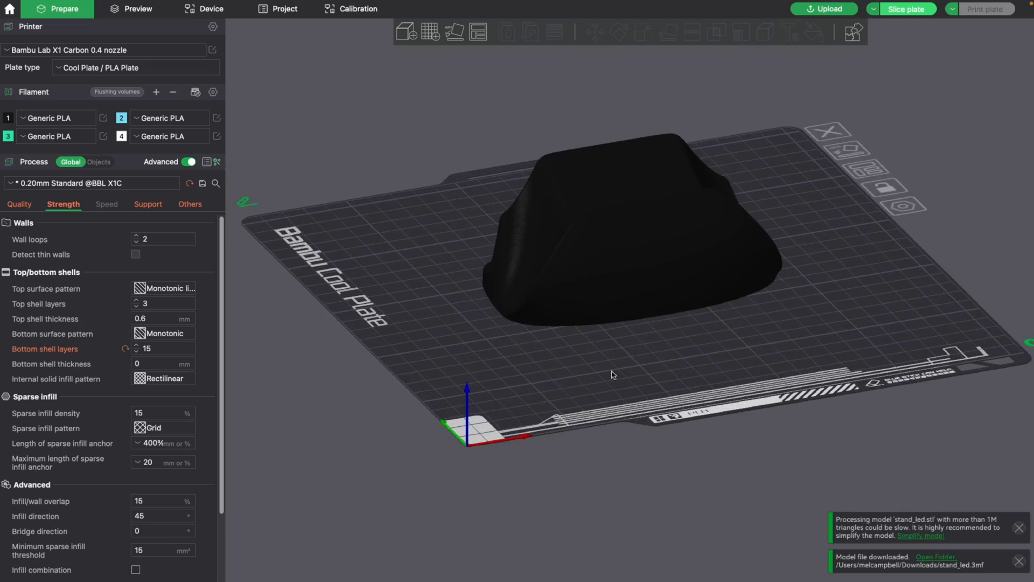
click(898, 10)
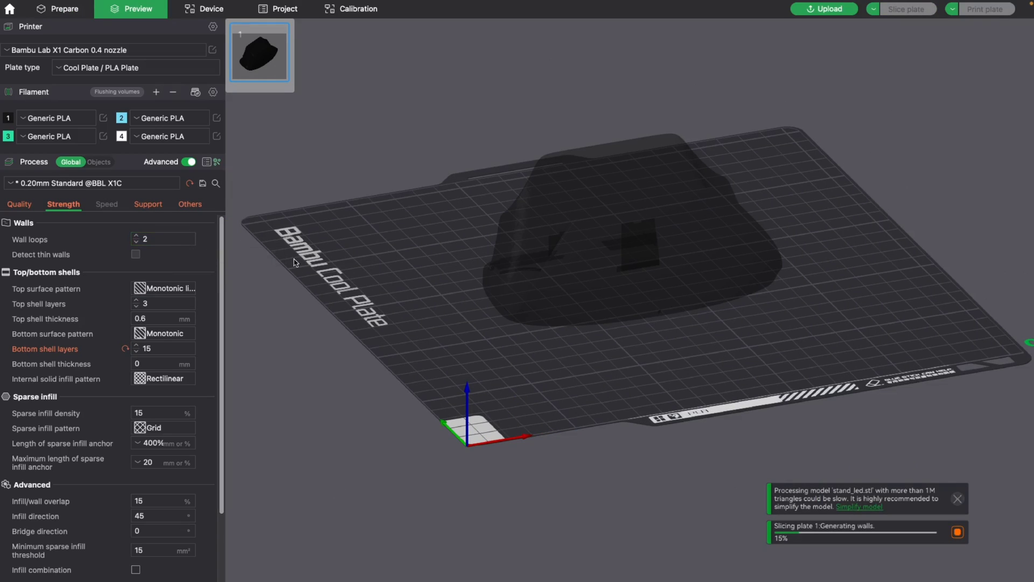
Inspect the sliced 2h25m LED stand preview from a lower front angle.
scroll(294, 262, down, 5)
key(Tab)
key(Tab)
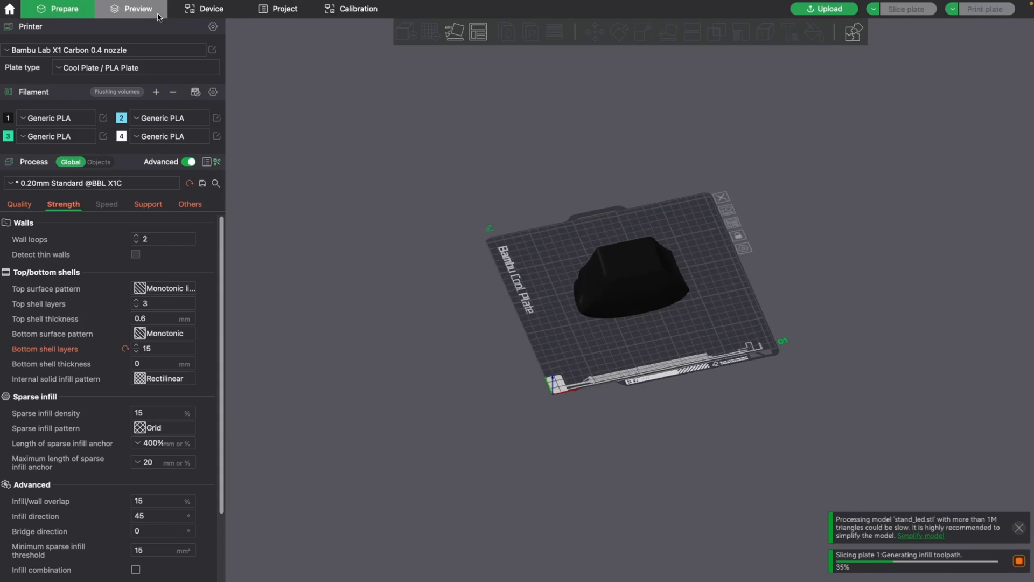
scroll(730, 301, up, 5)
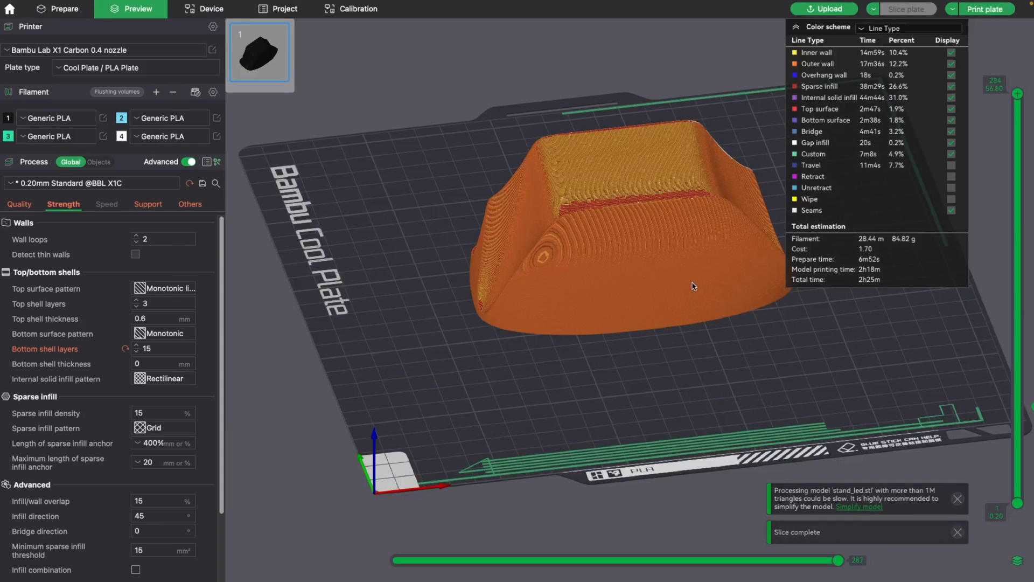
drag(730, 301, 682, 356)
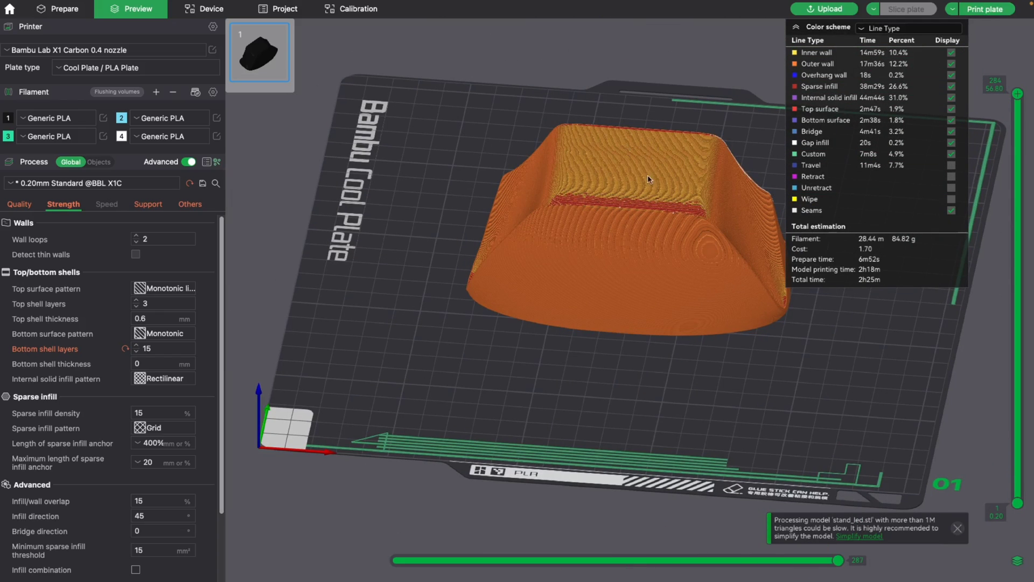
scroll(500, 148, down, 5)
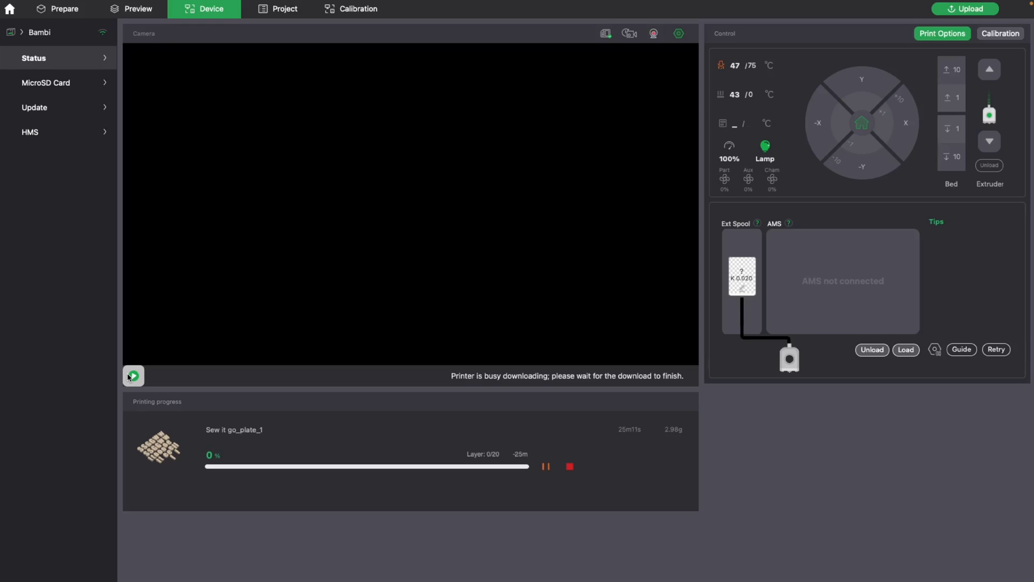
Start the printer's live camera feed on the Device page.
click(128, 375)
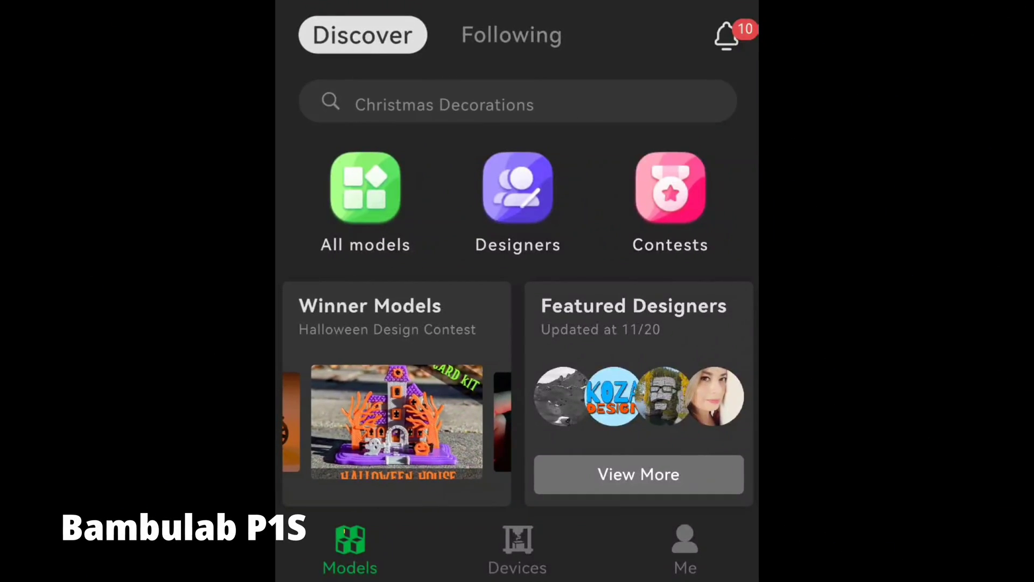
Scroll the Discover feed and show 7 Day Trending, then 3D Printer Accessories models.
drag(702, 425, 702, 119)
drag(670, 415, 688, 282)
click(545, 102)
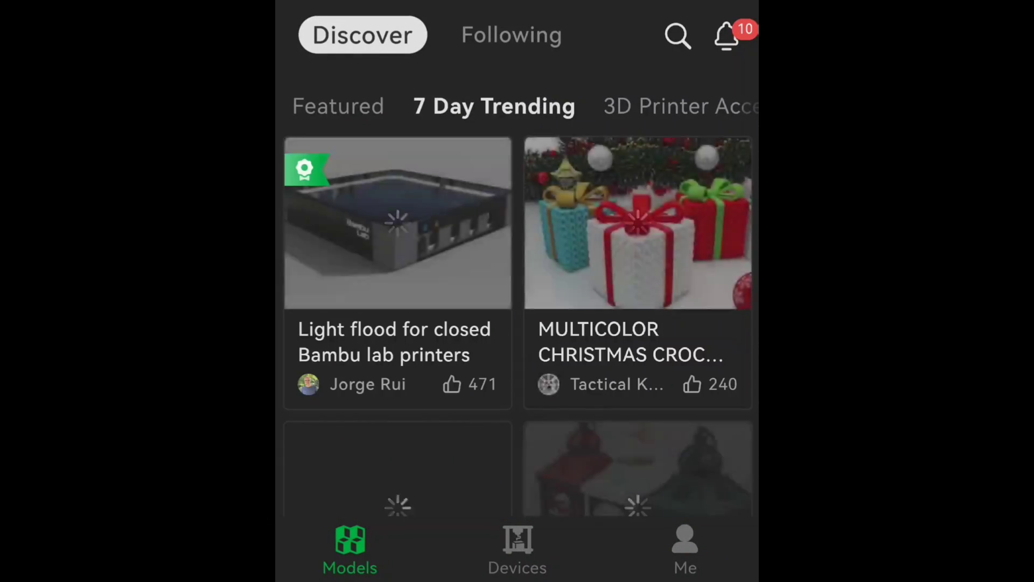
click(678, 106)
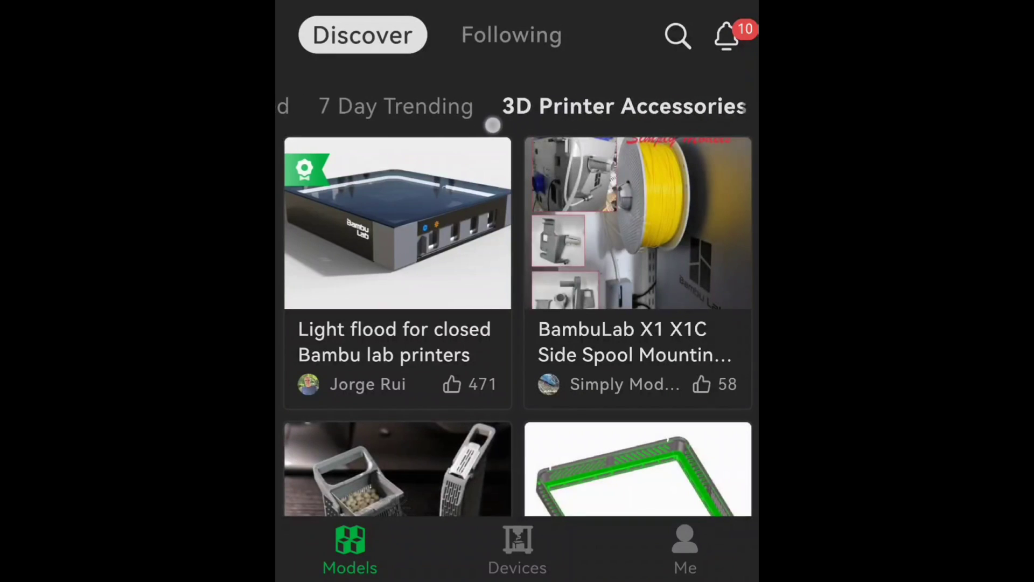
Browse the 3D Printer Accessories models and go to printer Bambi's Devices page.
drag(499, 116, 591, 116)
drag(624, 307, 663, 114)
drag(657, 335, 676, 170)
drag(647, 369, 671, 236)
scroll(518, 325, down, 2)
scroll(518, 326, down, 5)
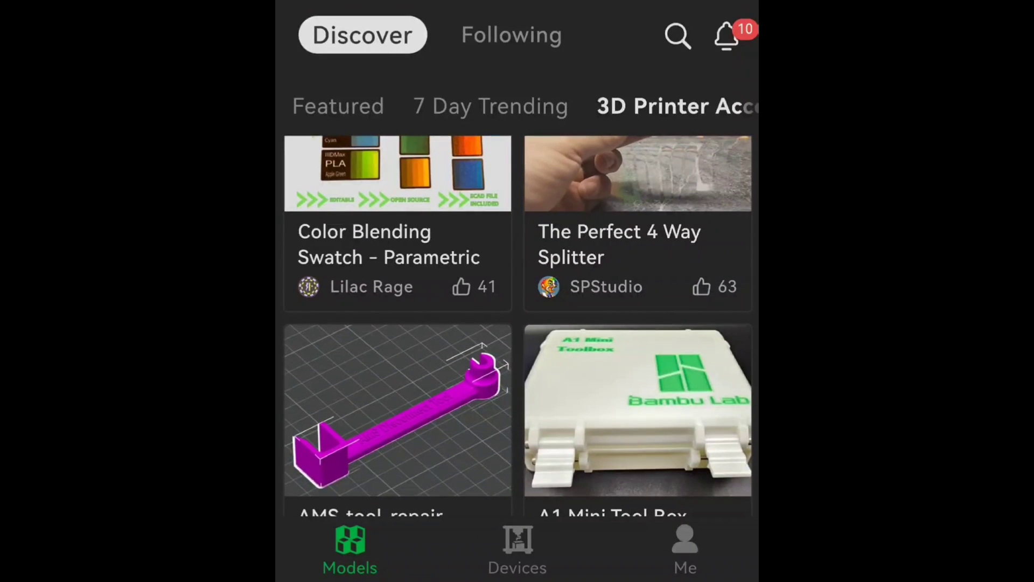
click(518, 547)
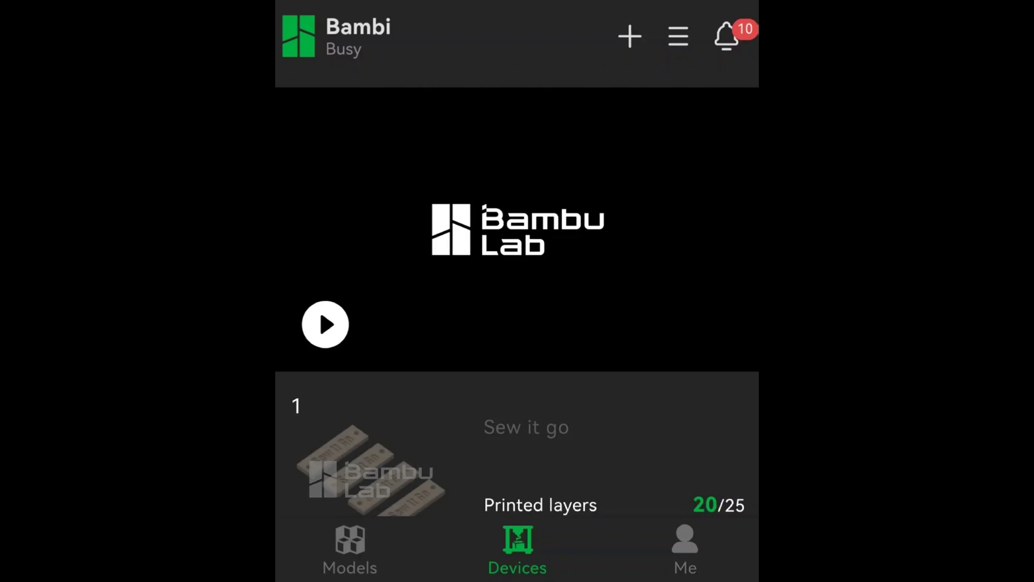
In Skip objects, mark the second plate, then unmark it so nothing is skipped.
drag(561, 429, 635, 171)
drag(600, 238, 637, 144)
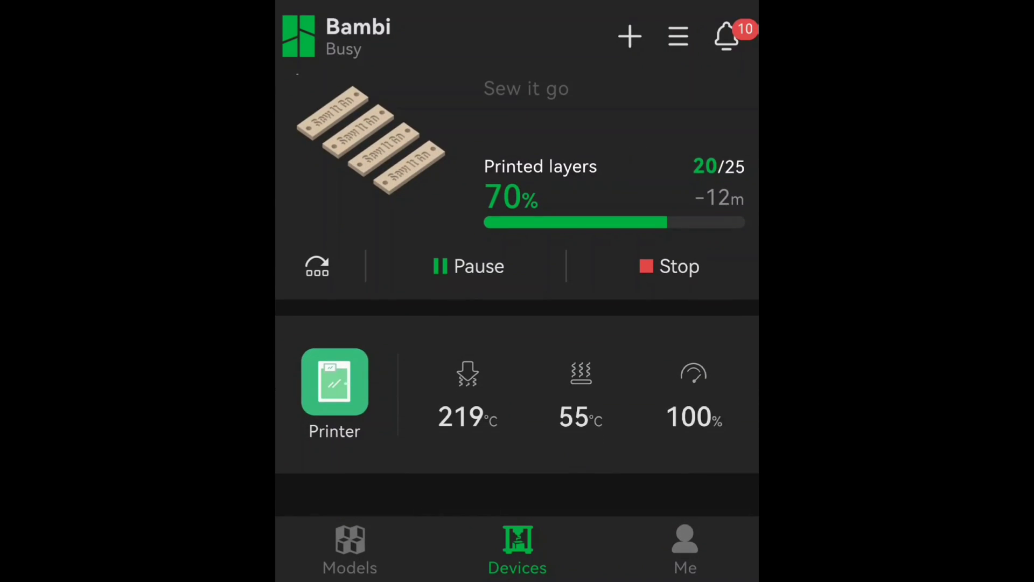
click(317, 266)
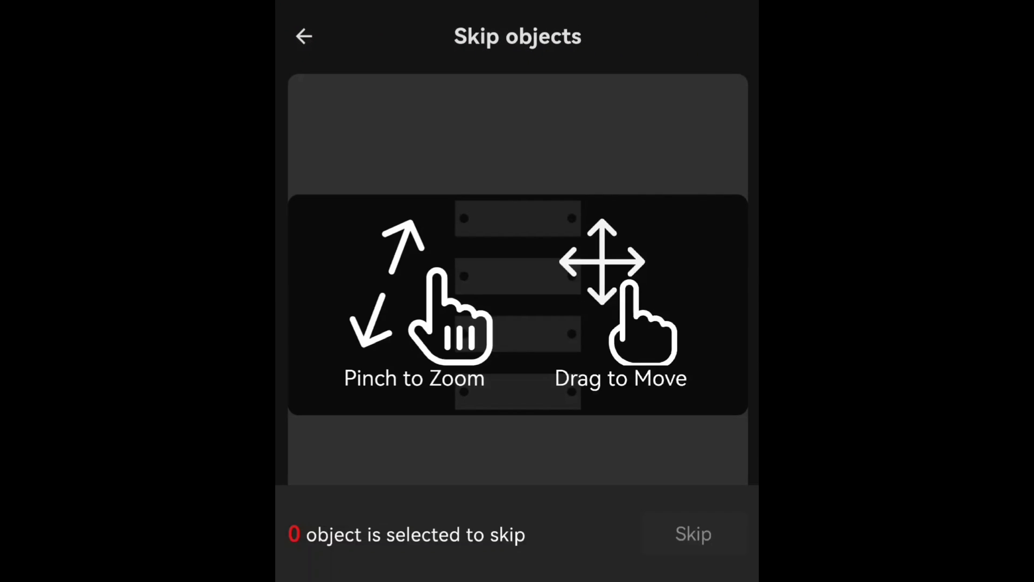
drag(657, 178, 642, 106)
click(564, 237)
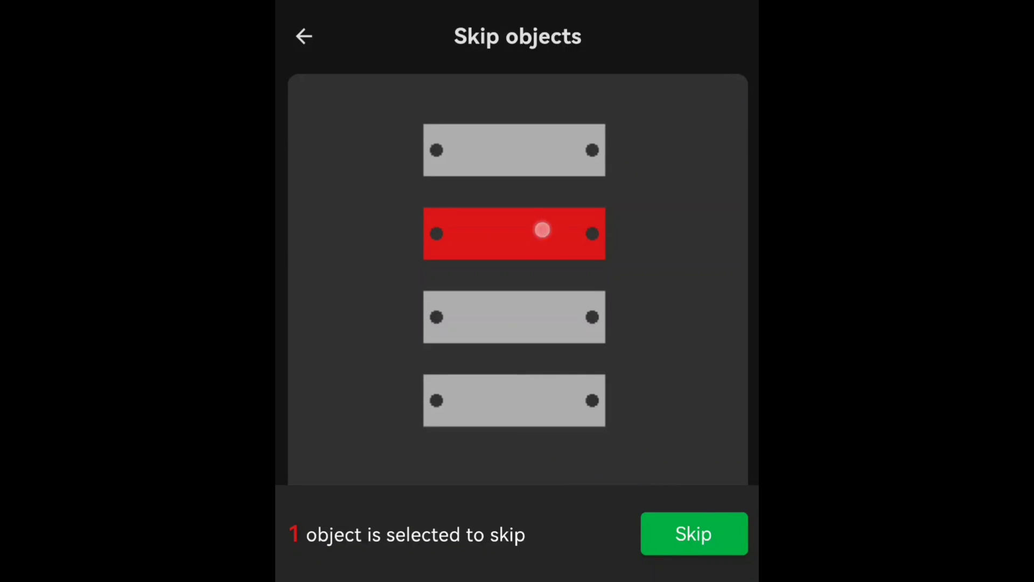
click(543, 230)
Show the full Temperature/Axis controls sheet: nozzle 220°C, bed 55°C, fan speeds.
click(305, 36)
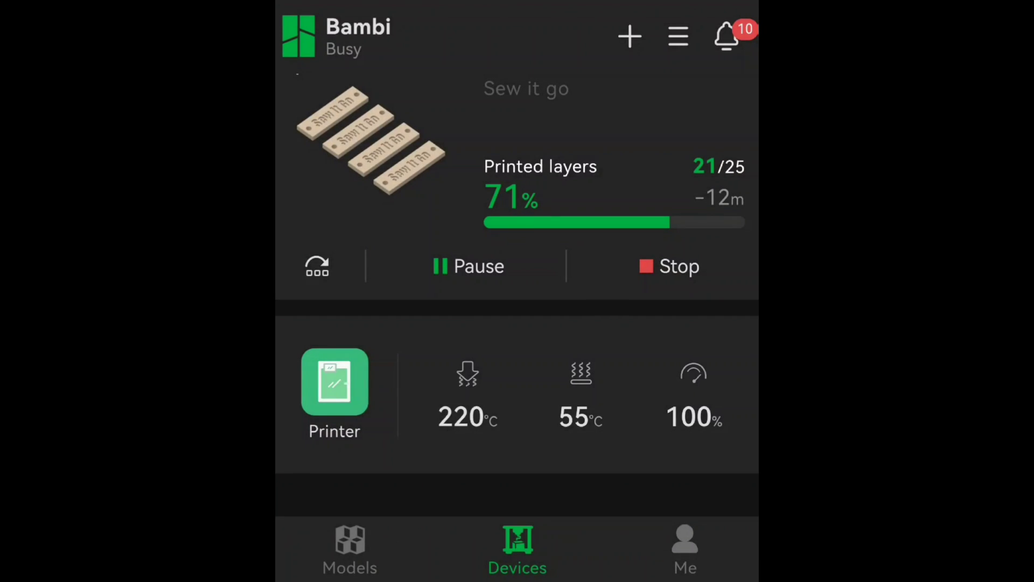
click(467, 399)
drag(560, 411, 641, 131)
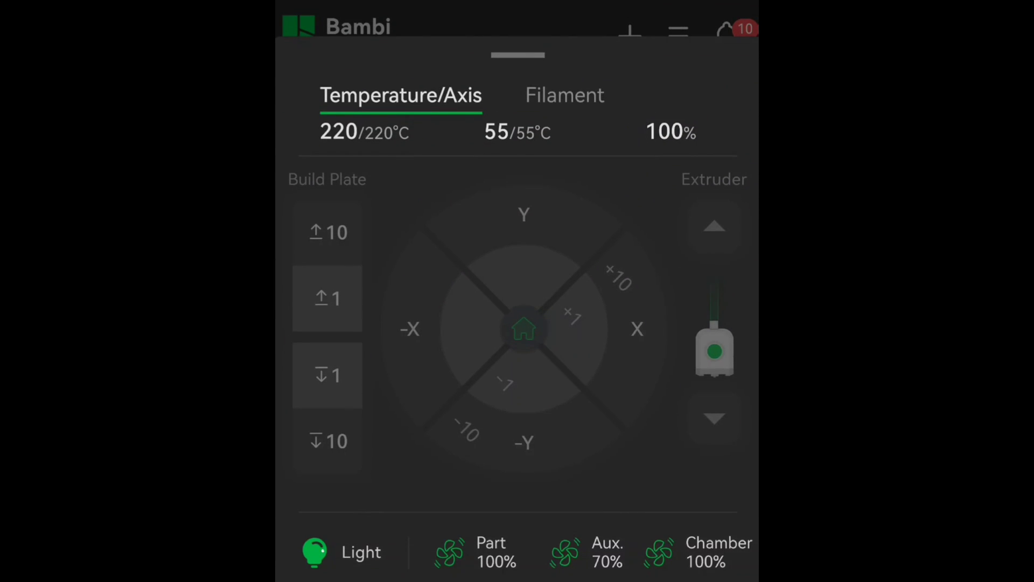
Check the filament controls, then reveal and pause the printer's live camera feed.
drag(616, 358, 598, 514)
click(586, 240)
drag(654, 340, 653, 191)
drag(680, 294, 632, 469)
drag(574, 124, 578, 447)
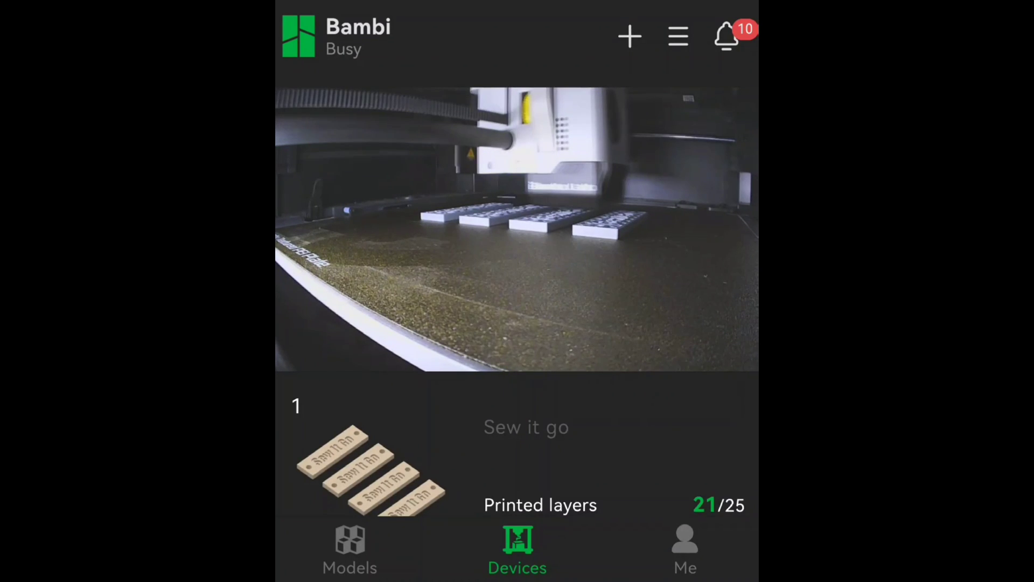
click(326, 324)
scroll(639, 192, down, 6)
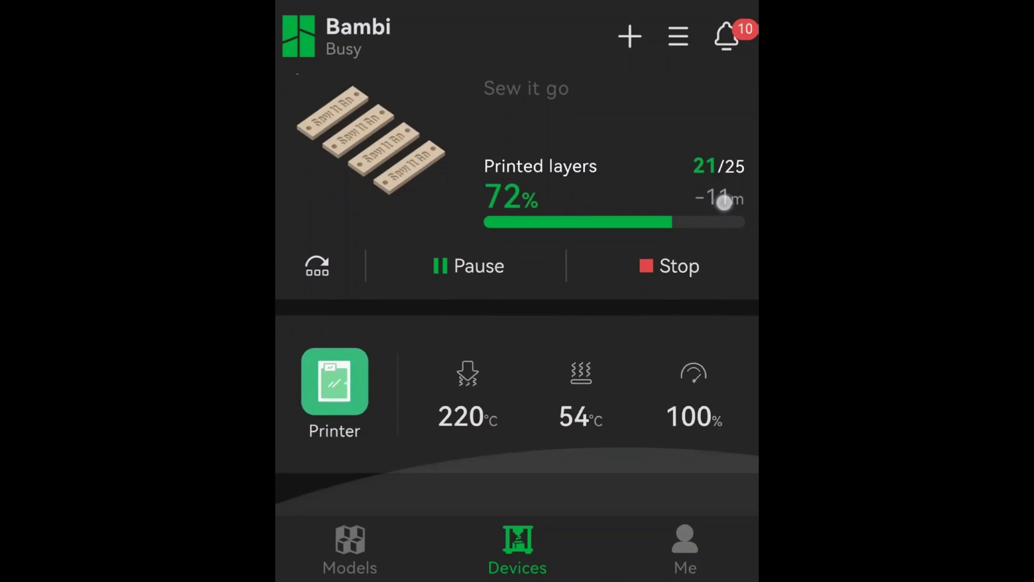
Look at the nozzle and bed temperature editors and print speed choices, then return to the camera.
click(474, 406)
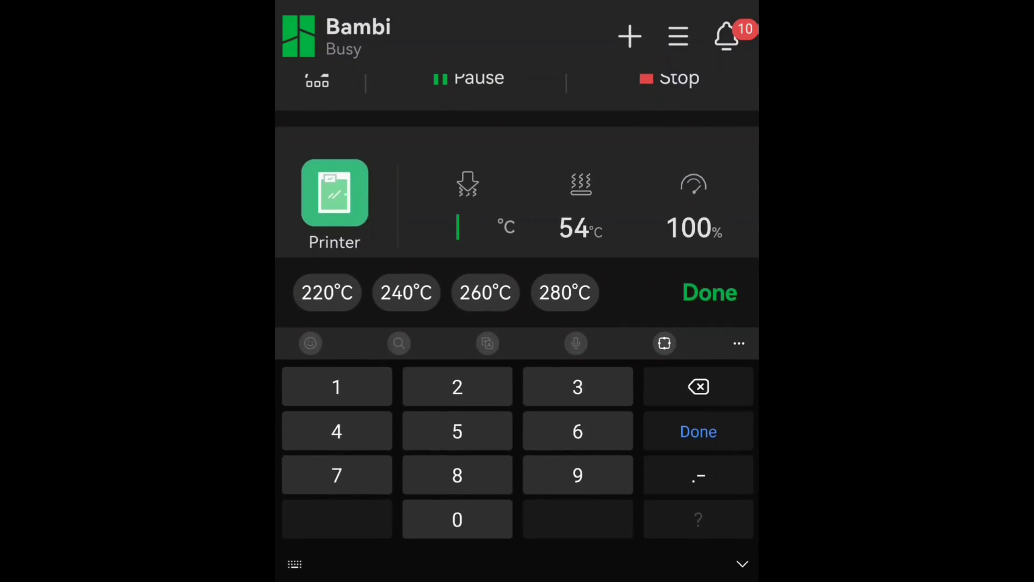
click(593, 189)
click(694, 205)
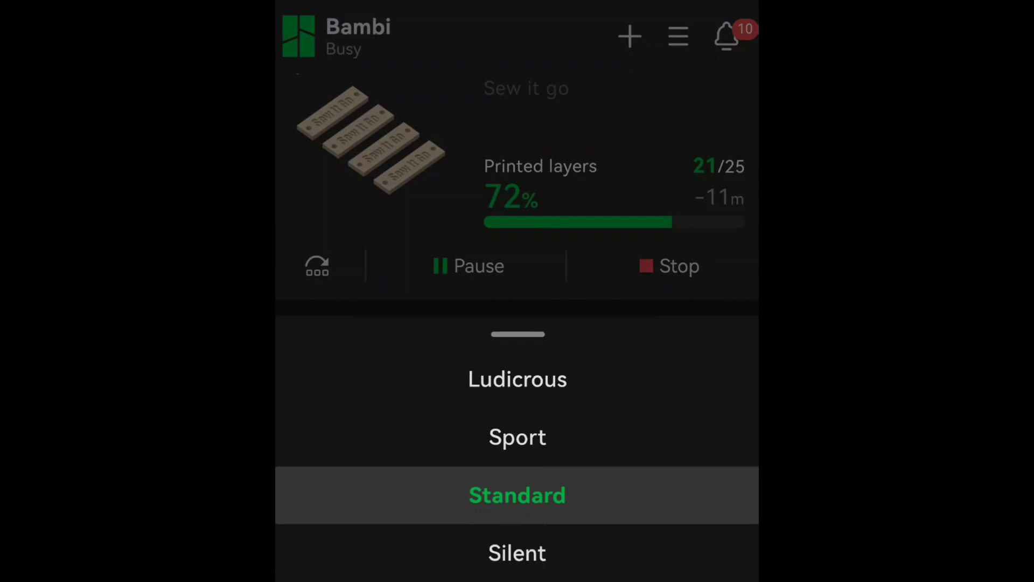
drag(621, 346, 609, 554)
drag(619, 156, 607, 488)
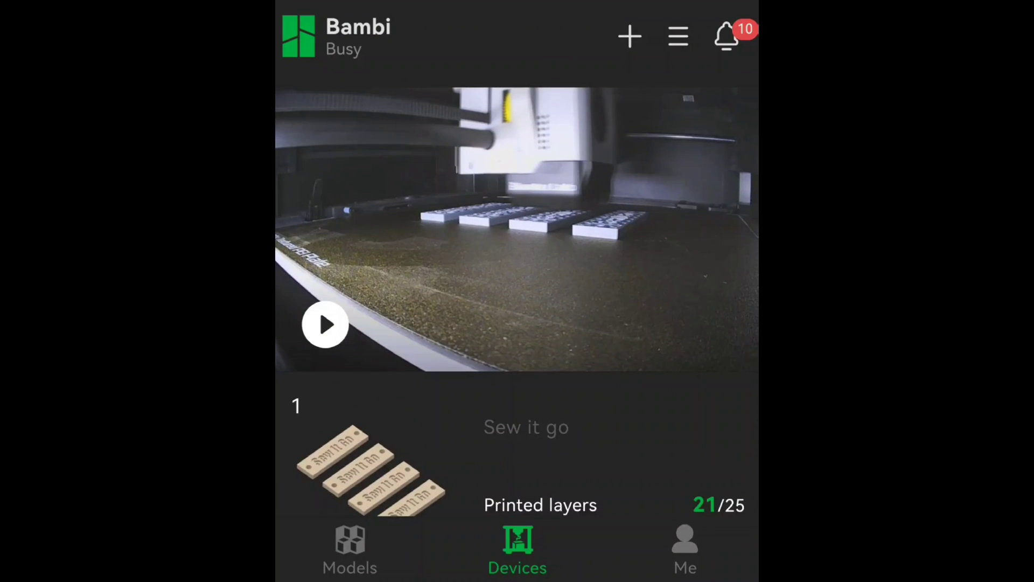
Go to the Models Discover feed and open the All models list.
click(350, 547)
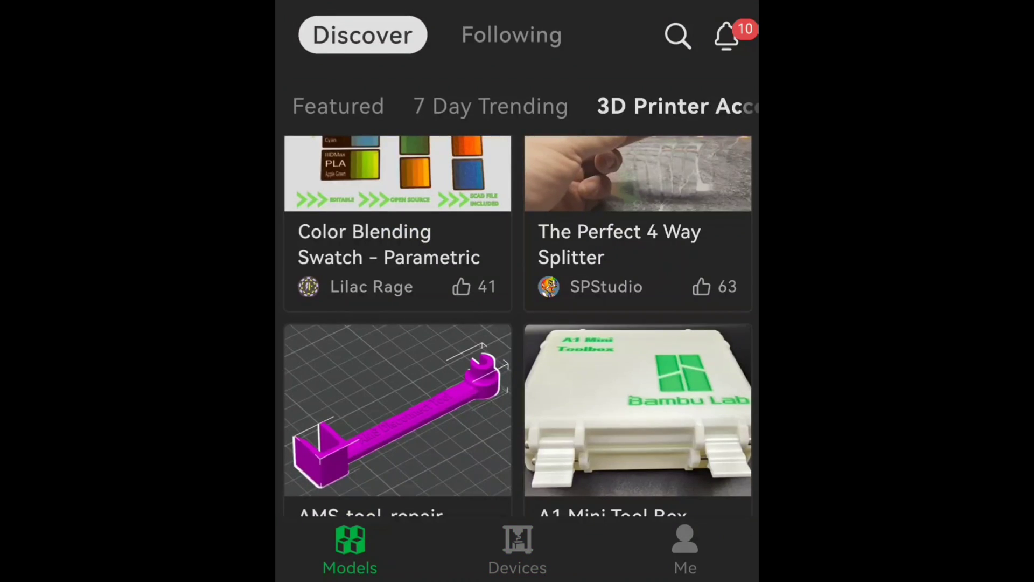
drag(592, 241, 578, 488)
drag(598, 302, 607, 411)
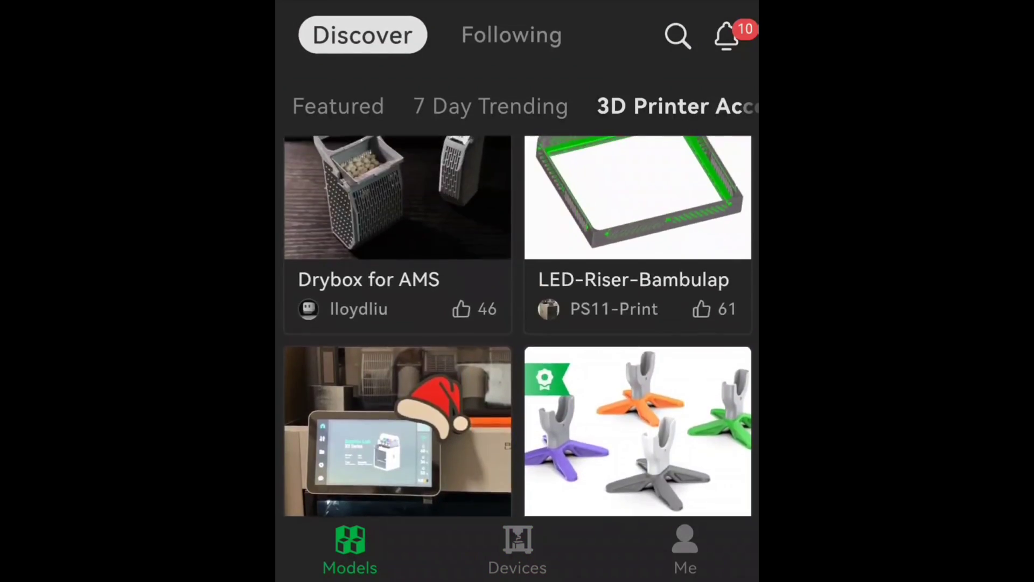
drag(644, 284, 641, 485)
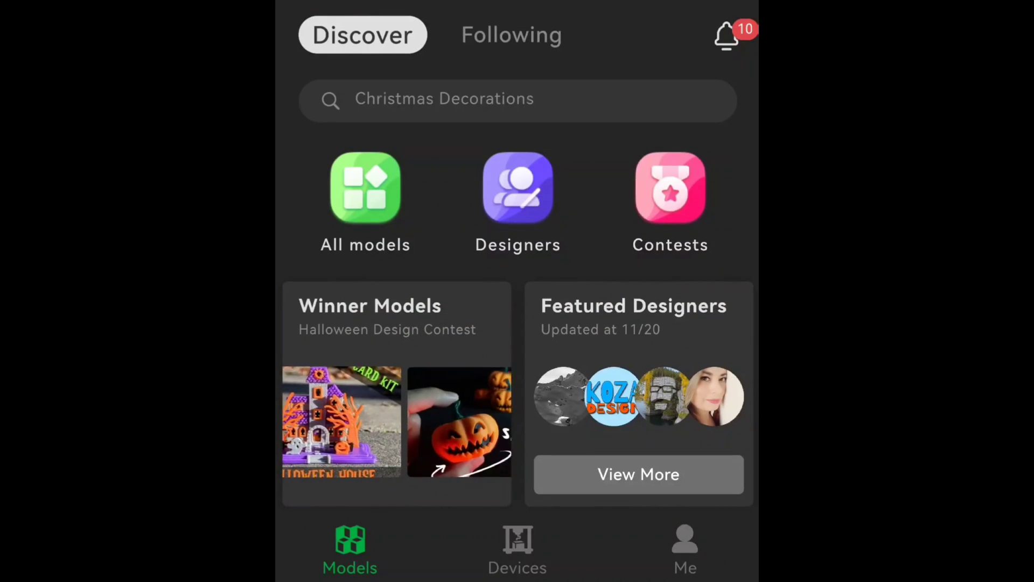
click(366, 194)
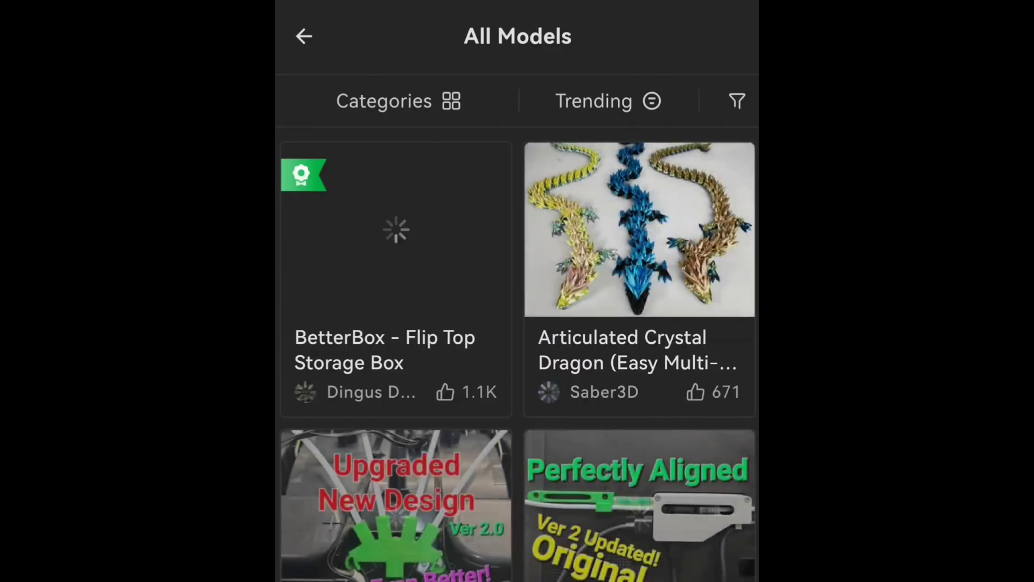
Open the Articulated Crystal Dragon model page and scroll through its description and tags.
mouse_move(640, 377)
mouse_down()
mouse_move(640, 274)
mouse_move(640, 375)
mouse_up()
click(658, 300)
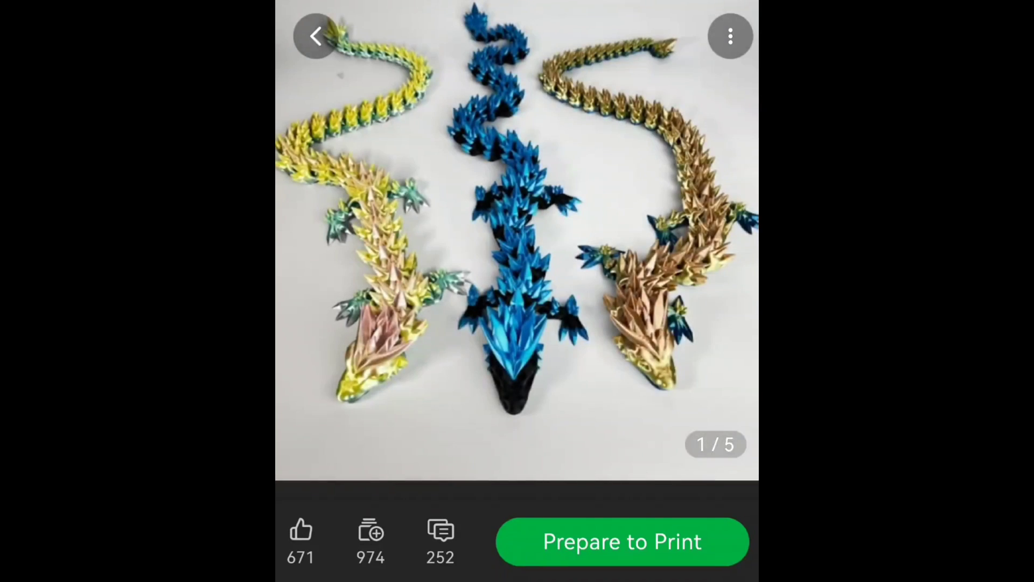
drag(646, 301, 485, 291)
drag(623, 388, 623, 215)
drag(628, 454, 662, 277)
drag(642, 423, 690, 218)
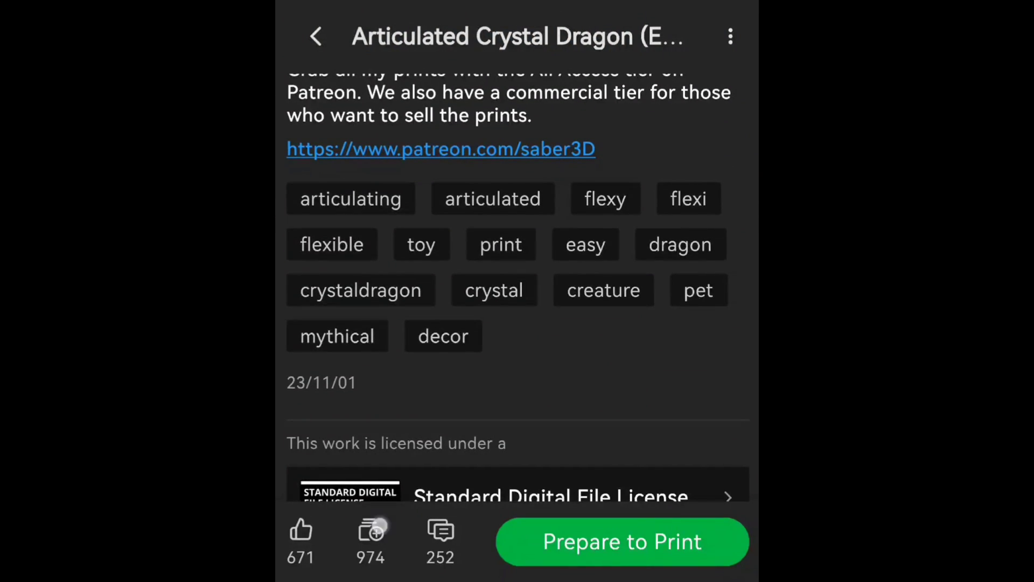
Peek at the Collect options and the comments and ratings, closing both without changes.
click(379, 526)
drag(599, 418, 614, 476)
click(440, 530)
click(633, 70)
click(670, 545)
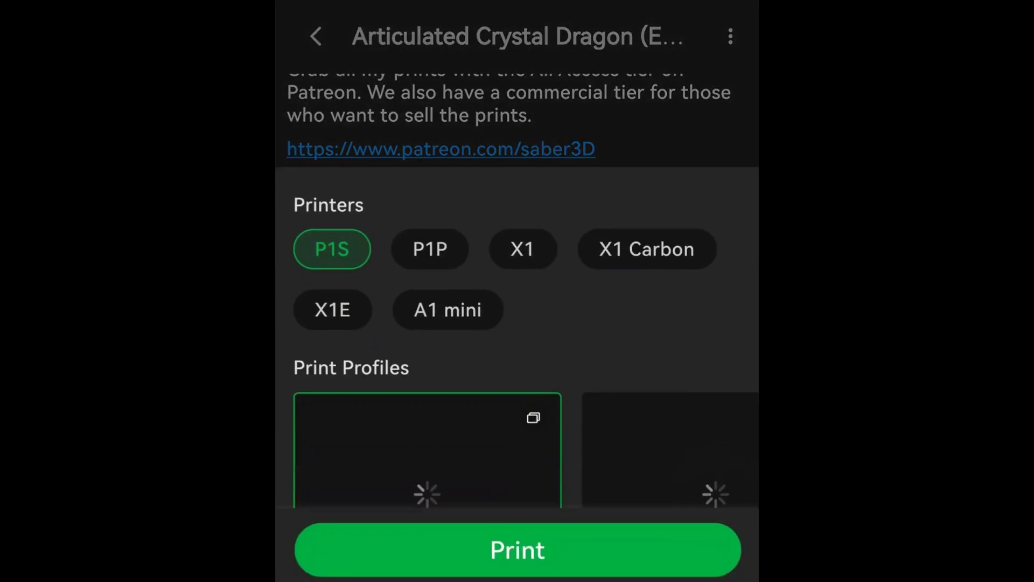
click(523, 240)
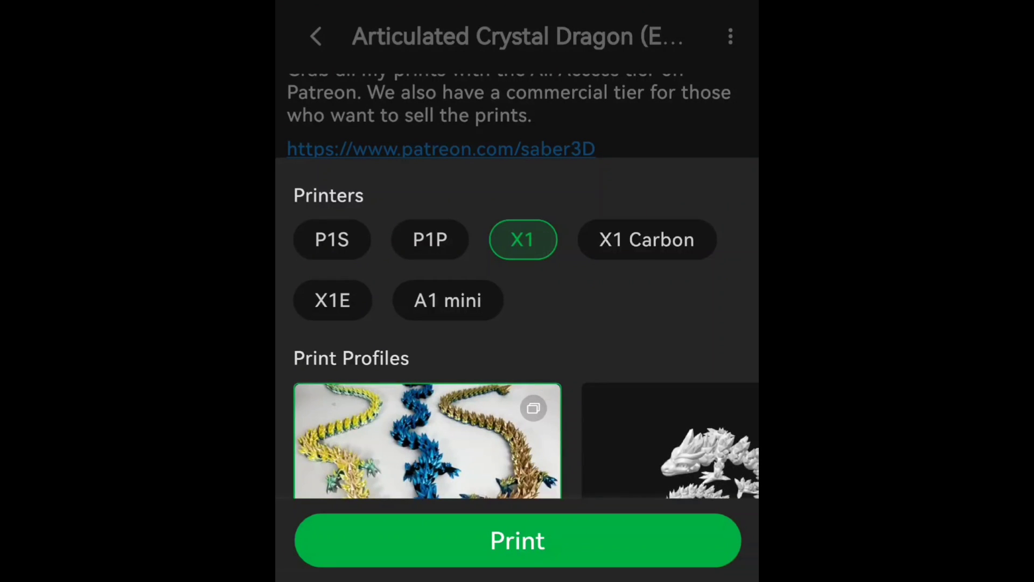
click(430, 239)
click(334, 239)
drag(589, 353, 663, 164)
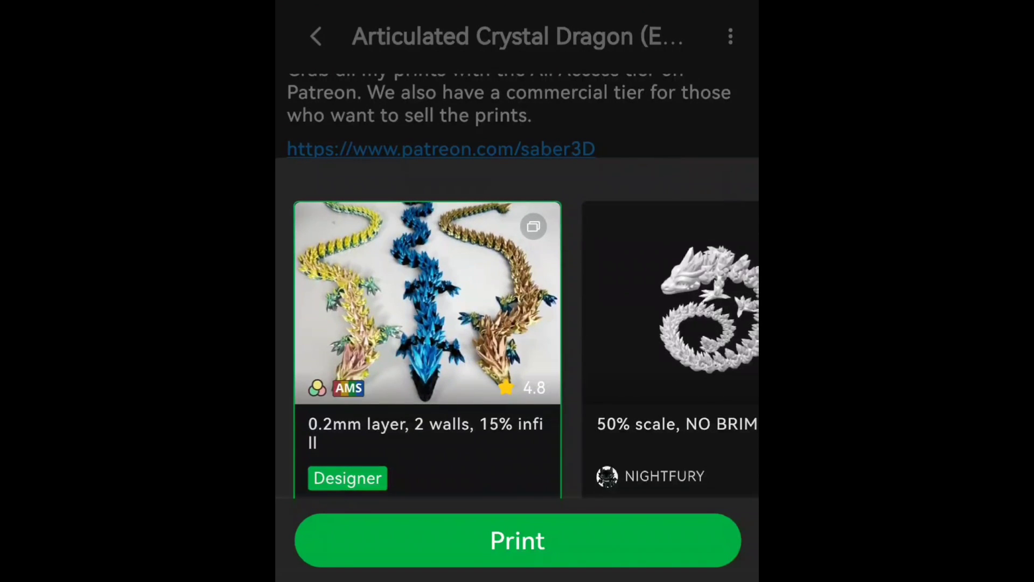
drag(665, 373, 409, 390)
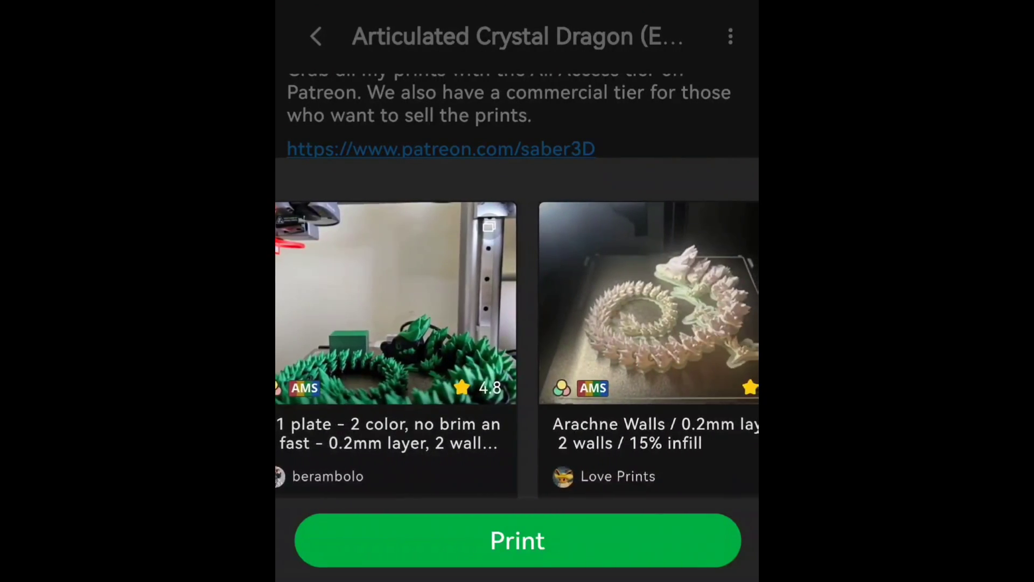
drag(647, 377, 378, 382)
drag(649, 409, 377, 410)
drag(668, 377, 667, 171)
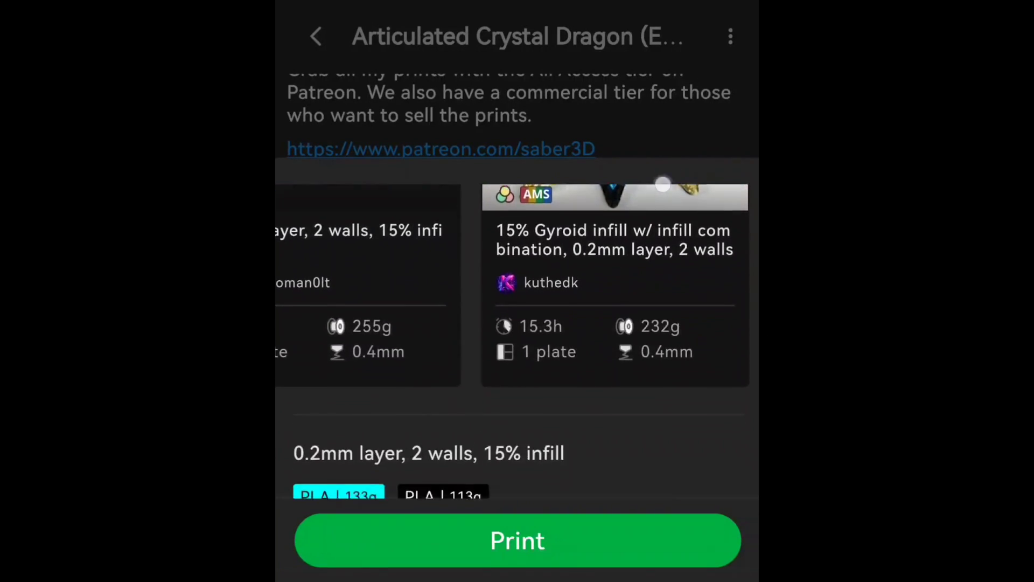
drag(665, 334, 690, 236)
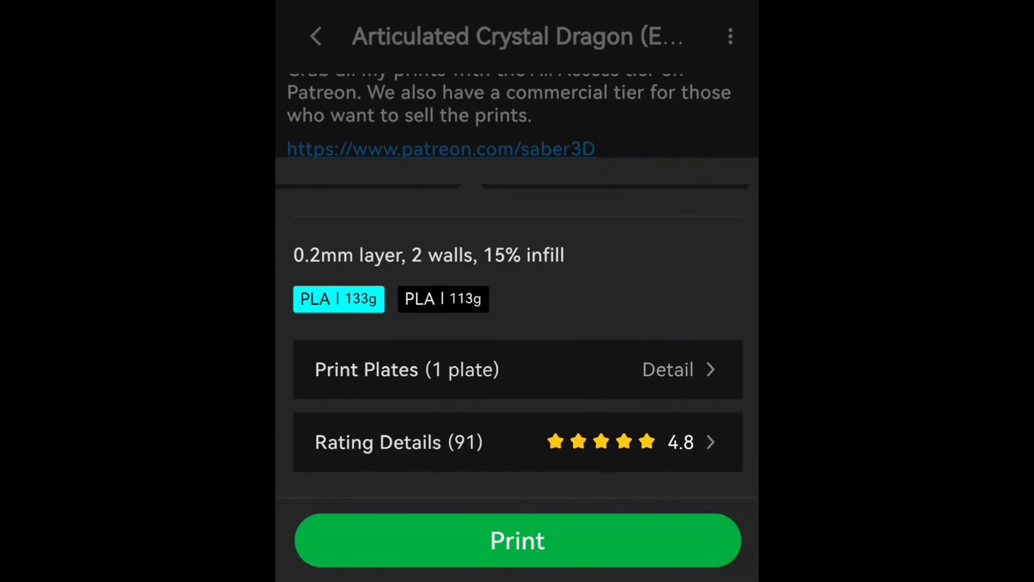
click(710, 370)
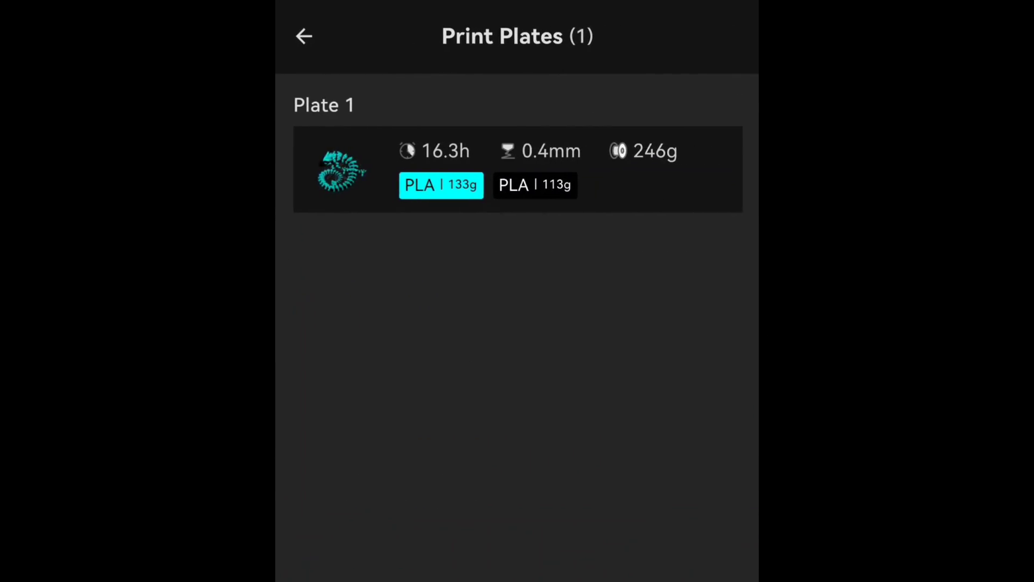
key(Escape)
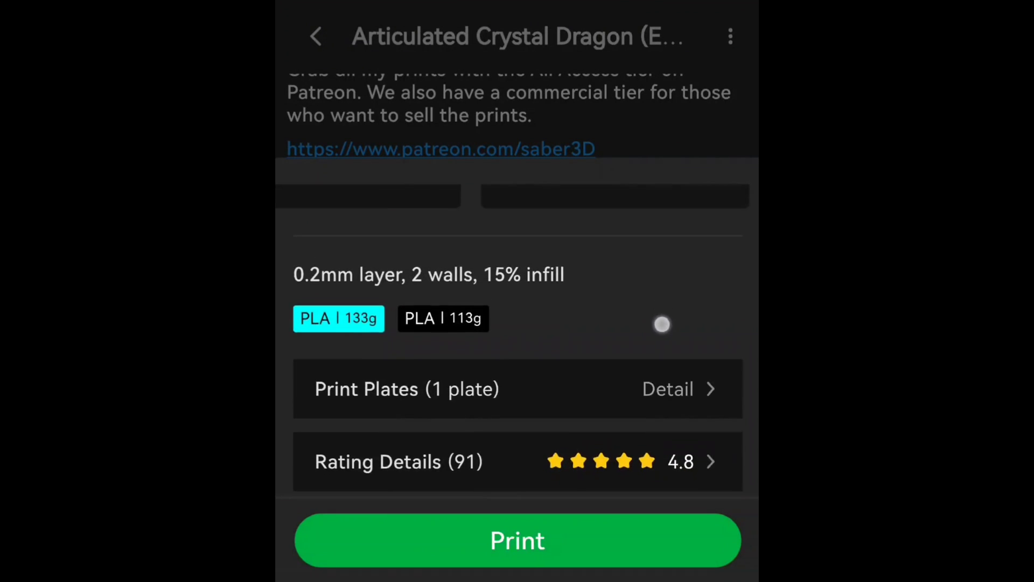
click(693, 108)
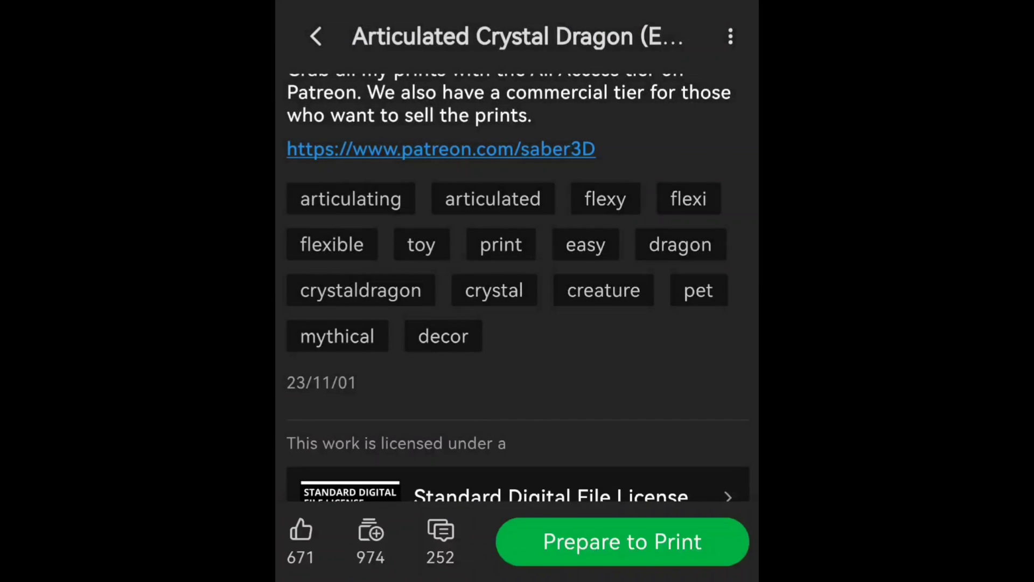
scroll(517, 269, up, 15)
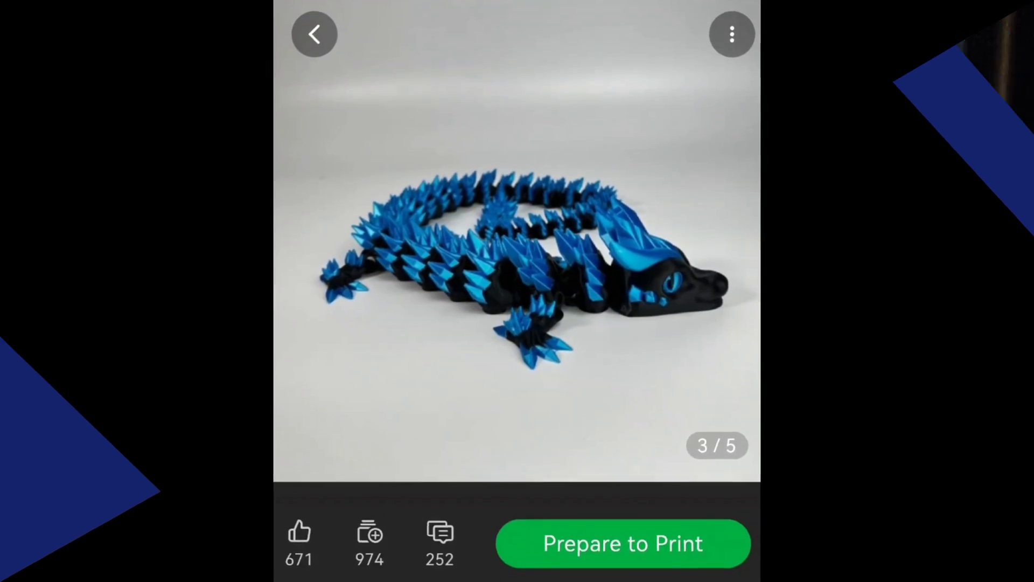